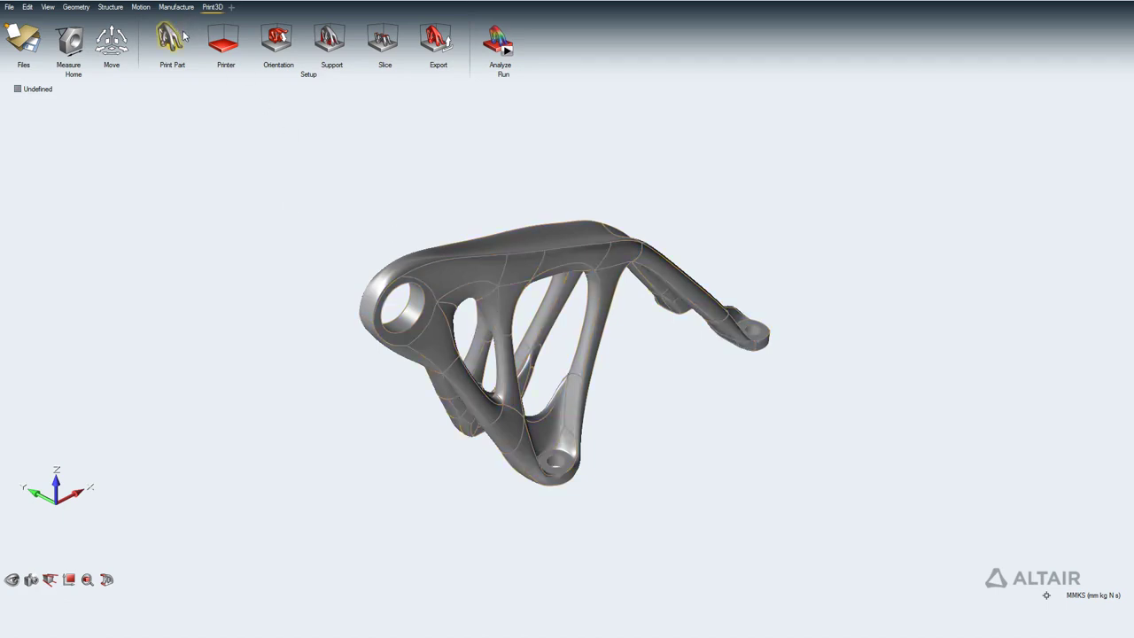
Designate the bracket as the print part and assign it the Titanium Ti6Al4V material.
left_click(448, 282)
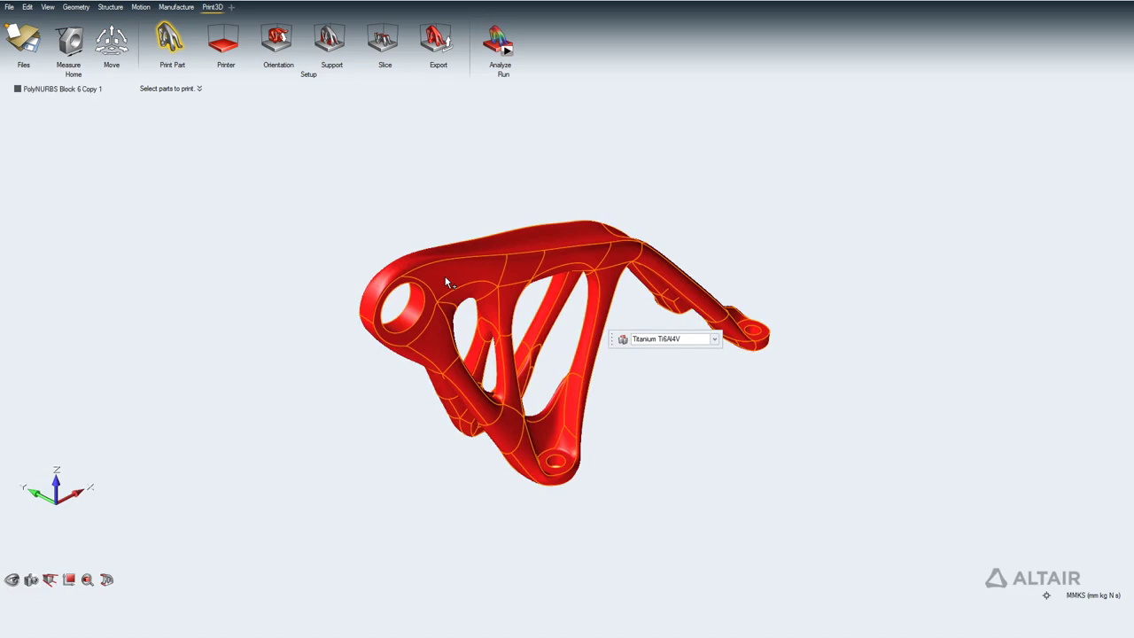
left_click(715, 340)
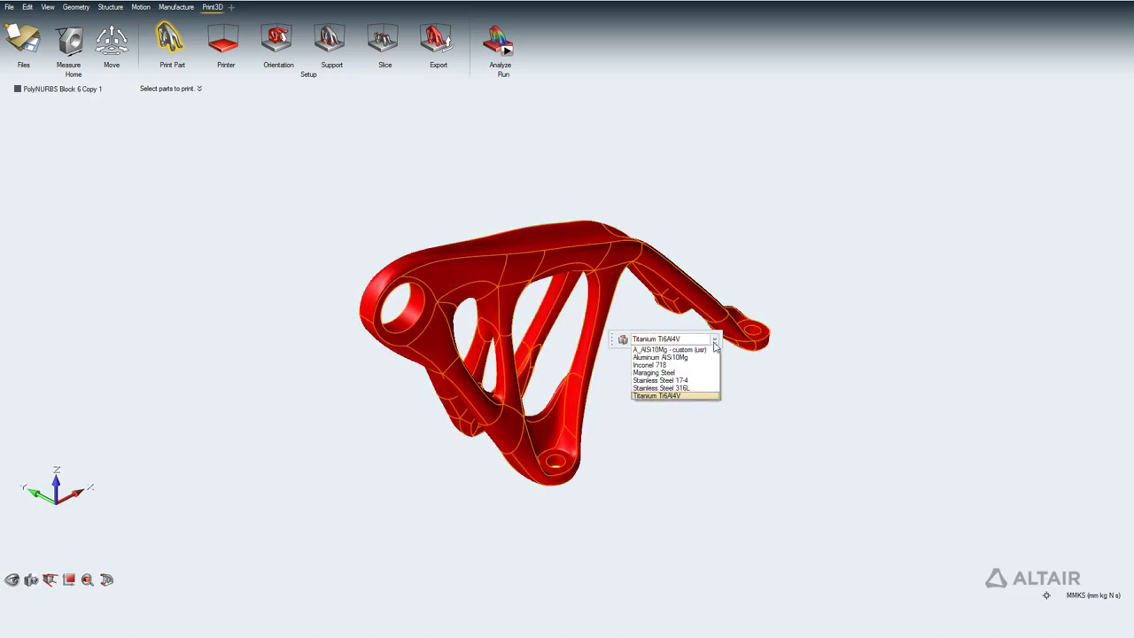
left_click(699, 397)
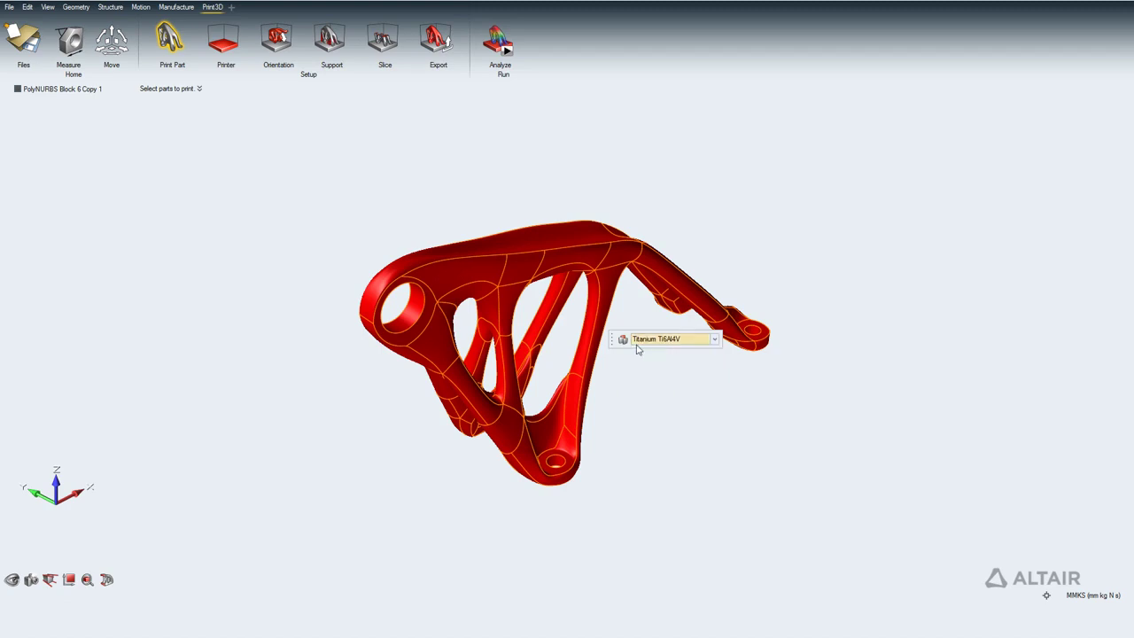
Review the general, thermal and mechanical properties of Titanium Ti6Al4V in the materials database.
left_click(623, 340)
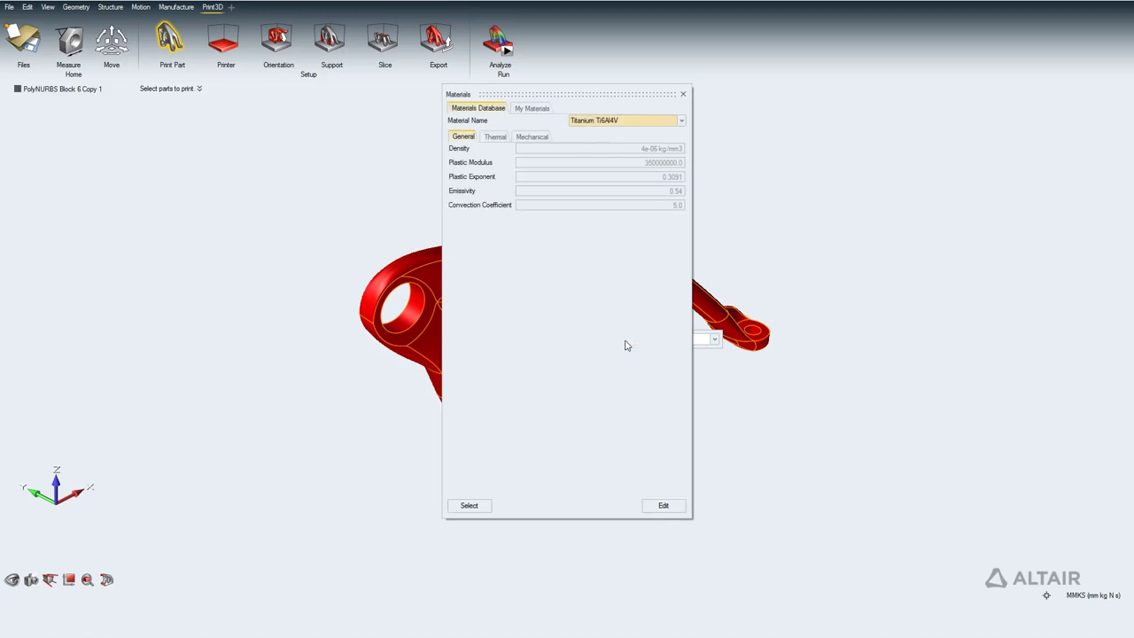
left_click(494, 137)
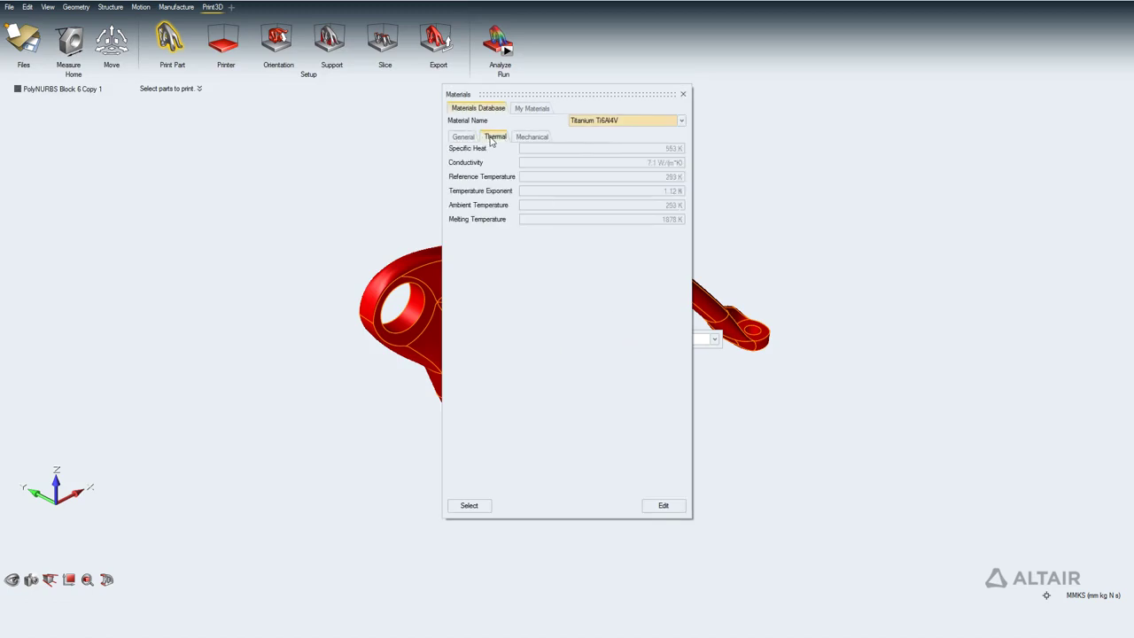
left_click(533, 137)
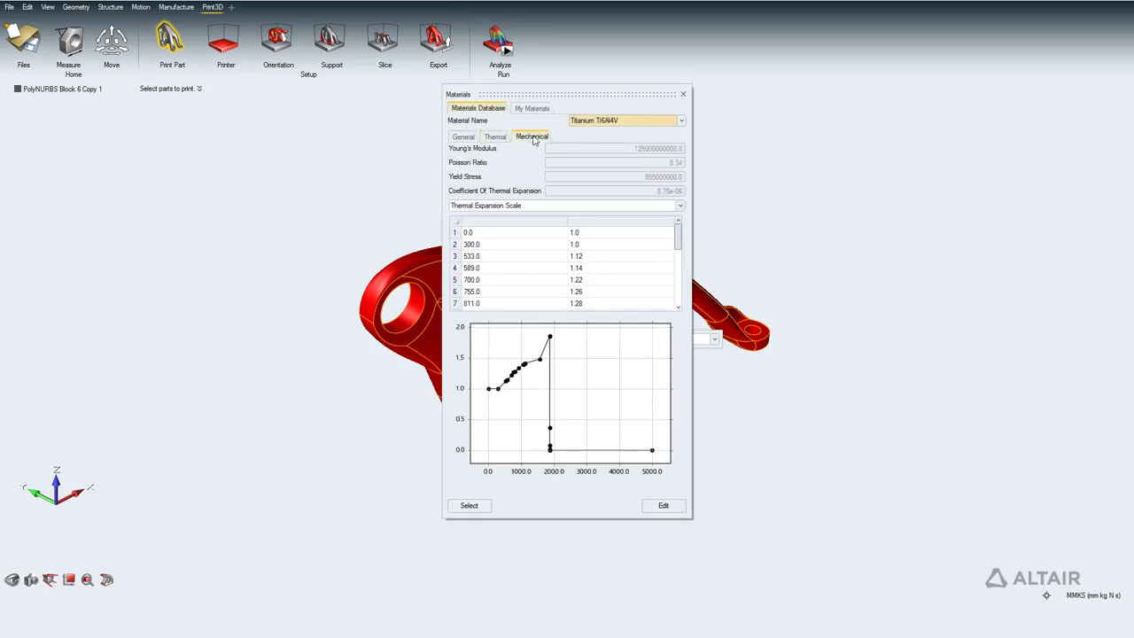
left_click(684, 94)
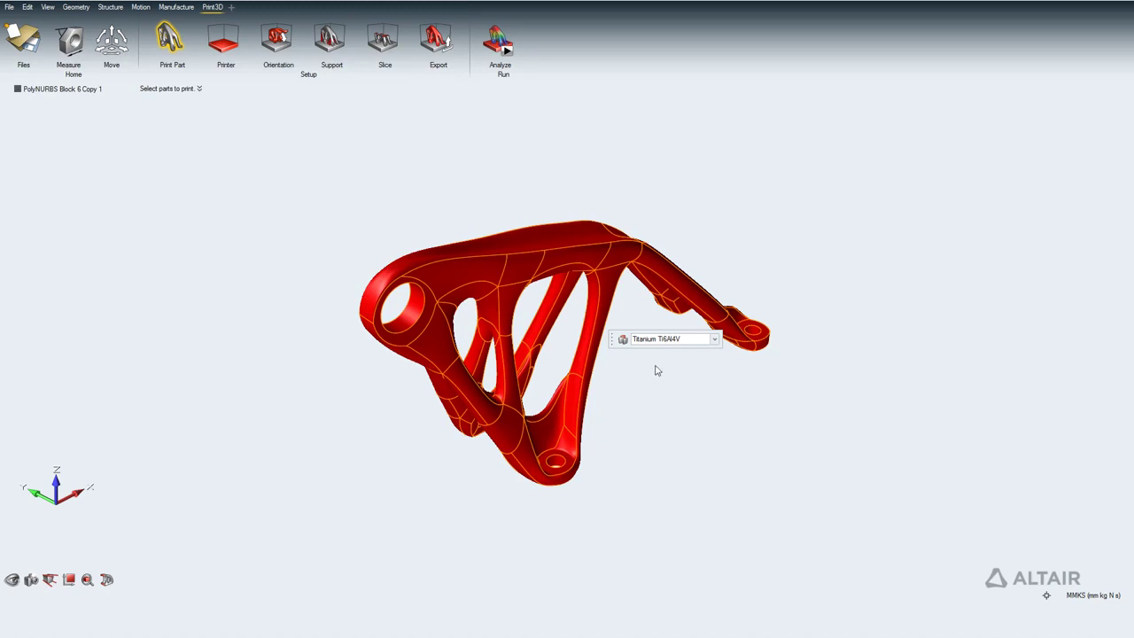
Set up the build volume around the part using the Default printer, after trying the EOS preset.
left_click(219, 46)
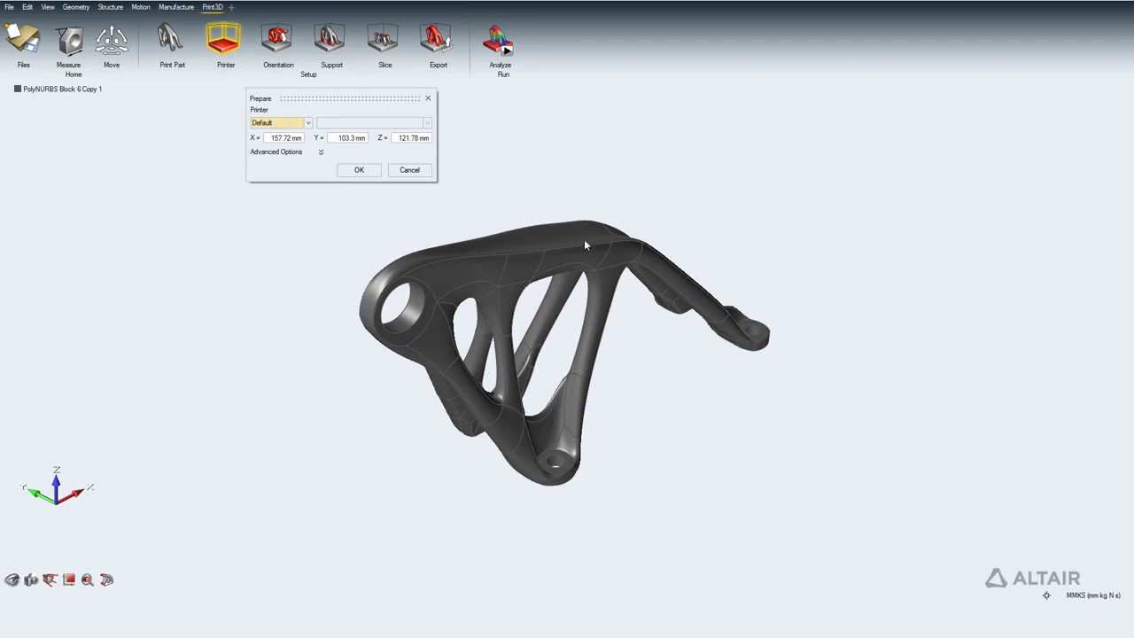
left_click(307, 122)
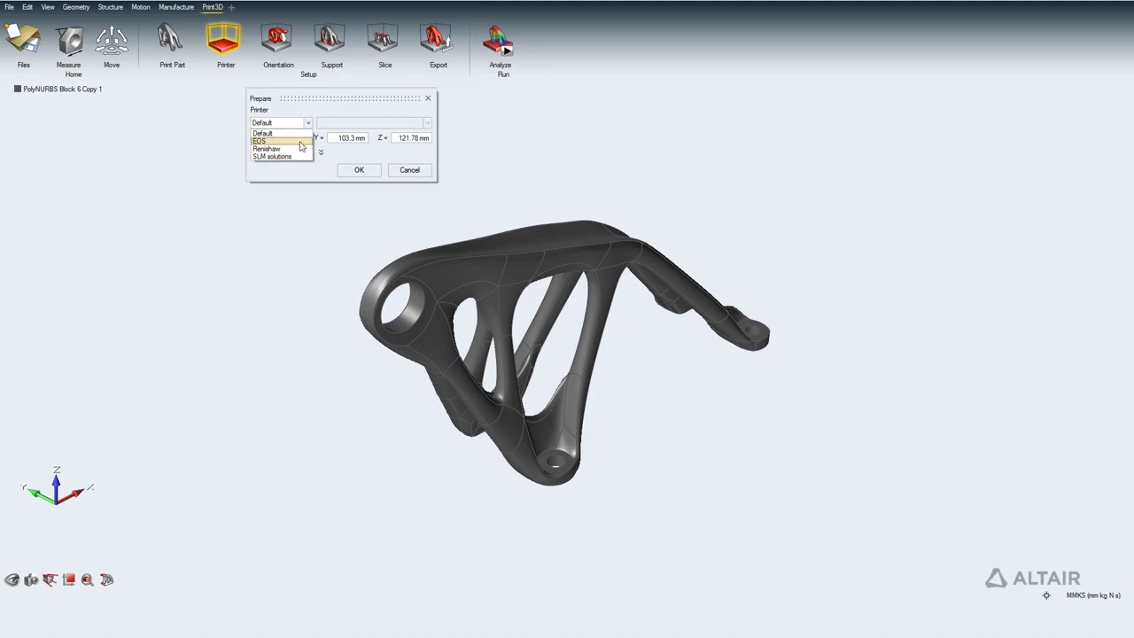
left_click(301, 142)
left_click(309, 124)
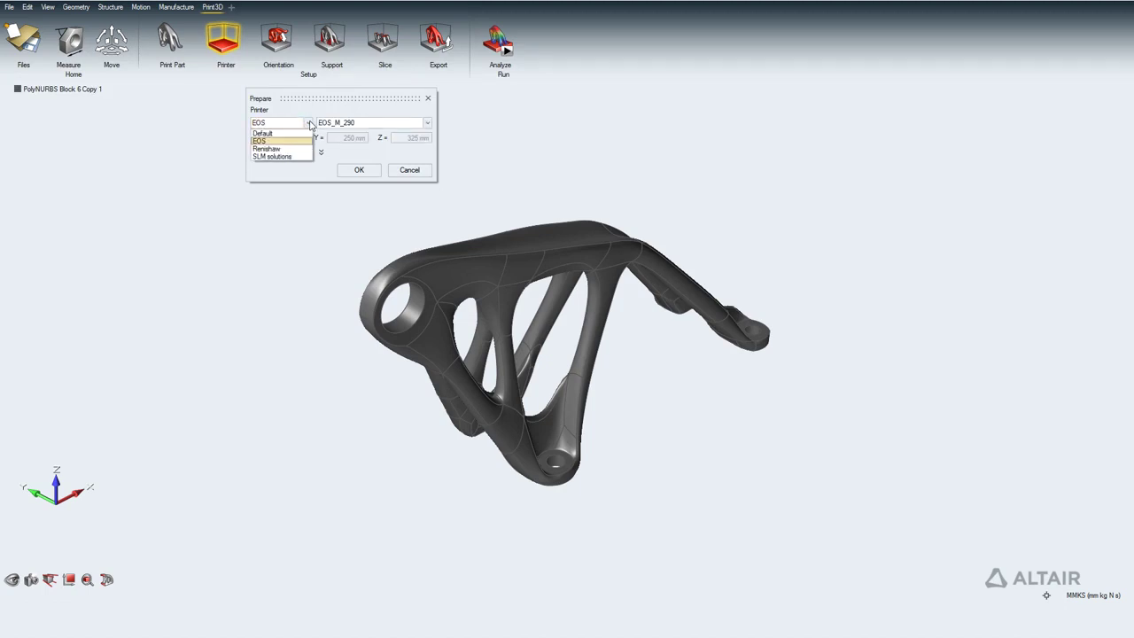
left_click(293, 134)
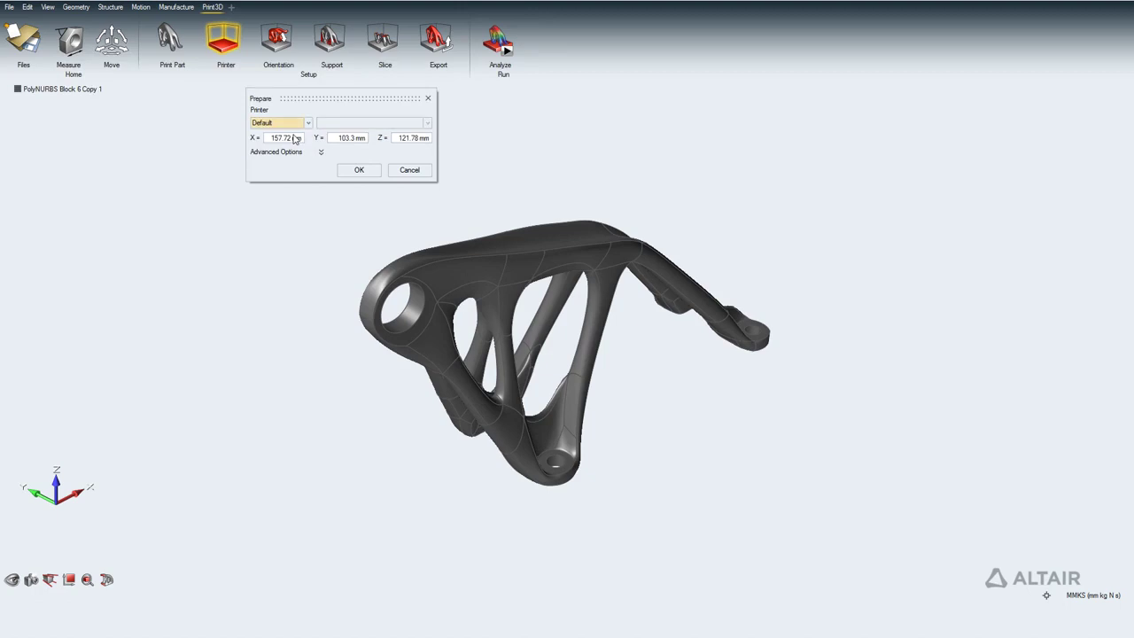
left_click(360, 172)
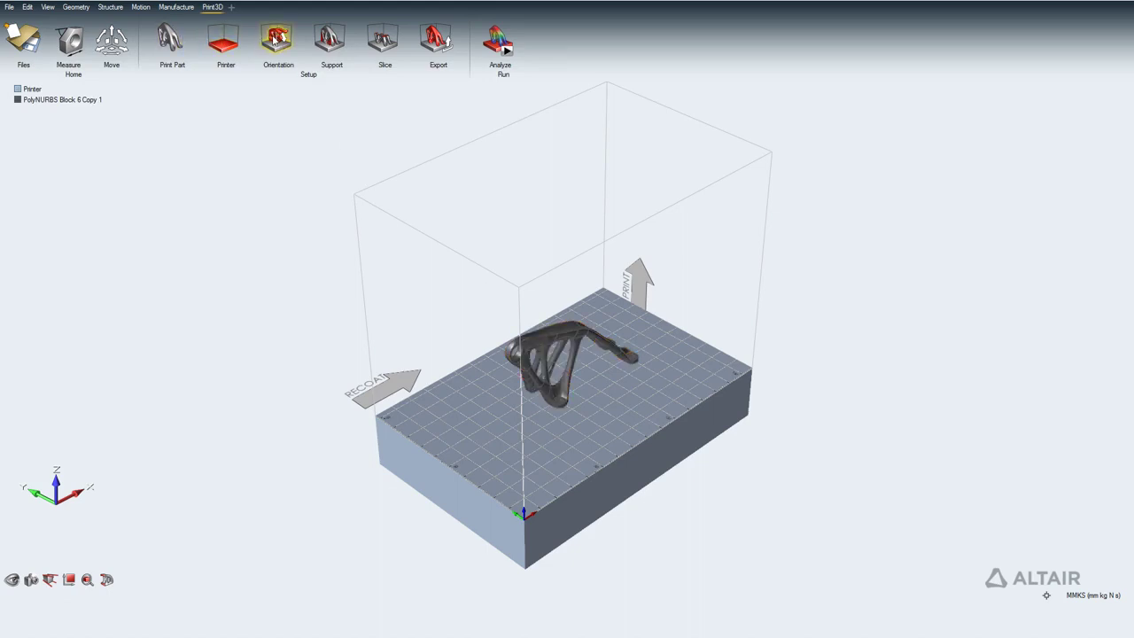
Set the print part's distance to the printer base to 0 mm in the Orientation tool.
left_click(274, 39)
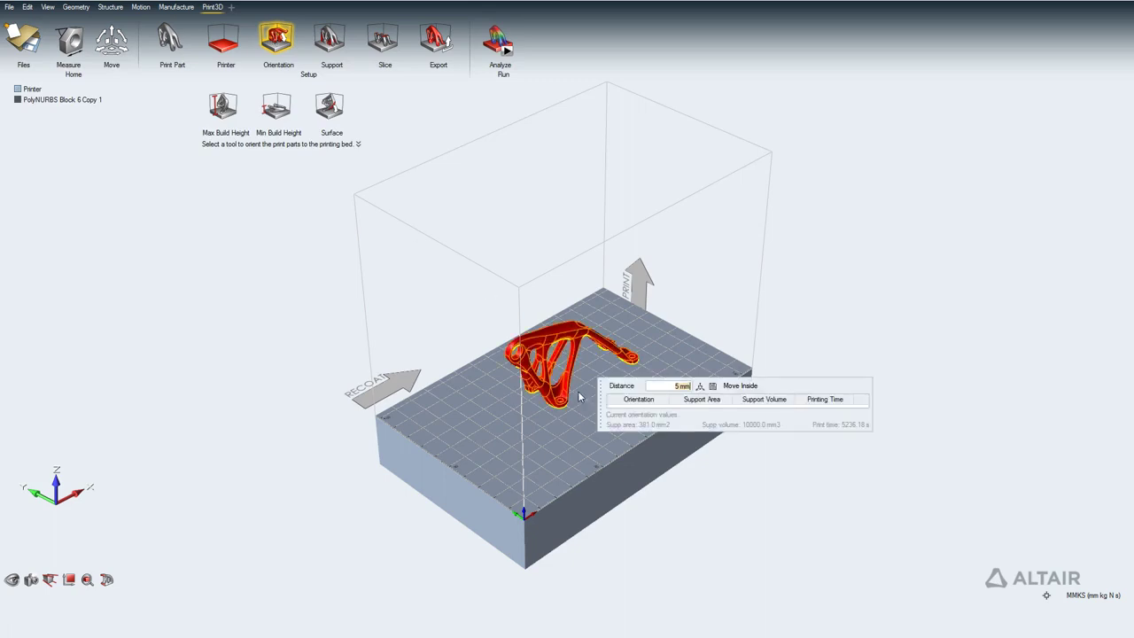
left_click(456, 310)
right_click_drag(464, 316, 422, 286)
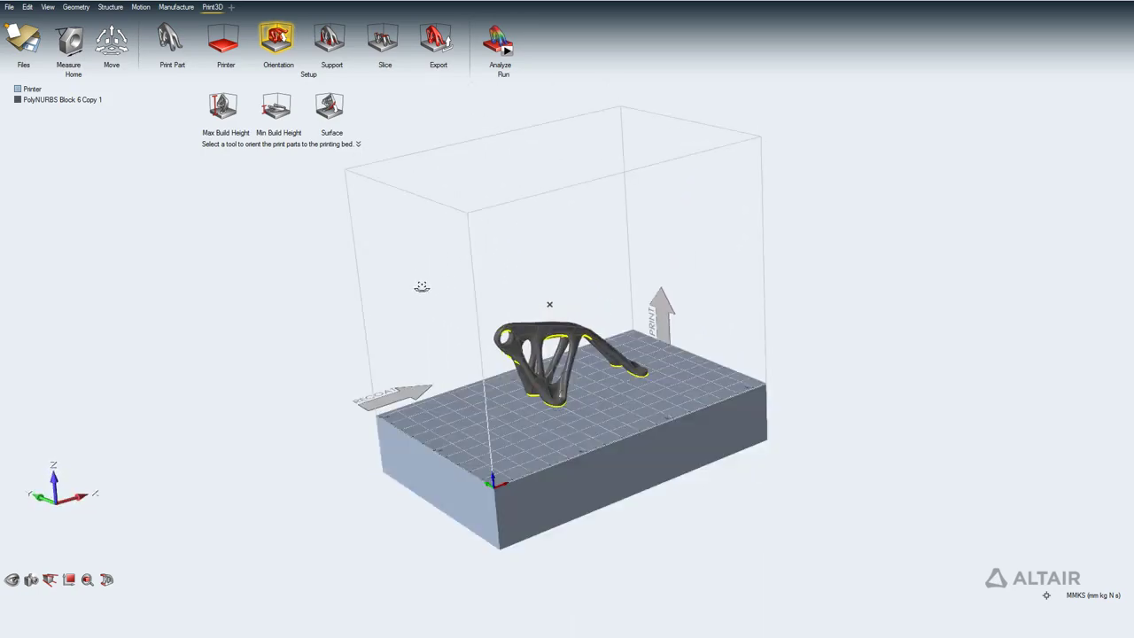
left_click(295, 140)
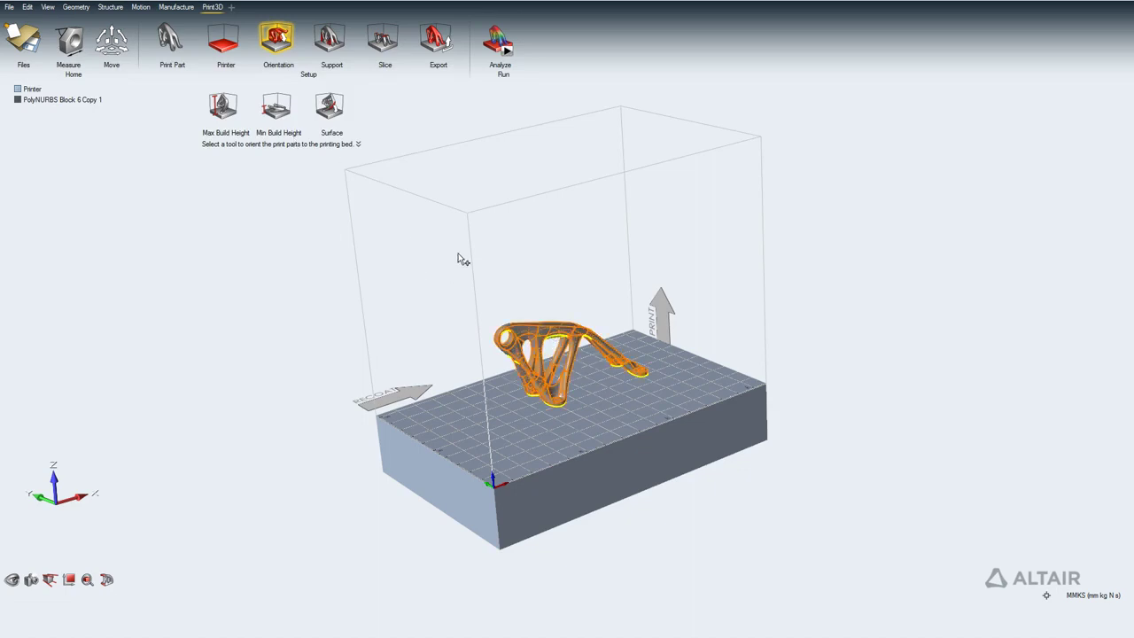
left_click(544, 344)
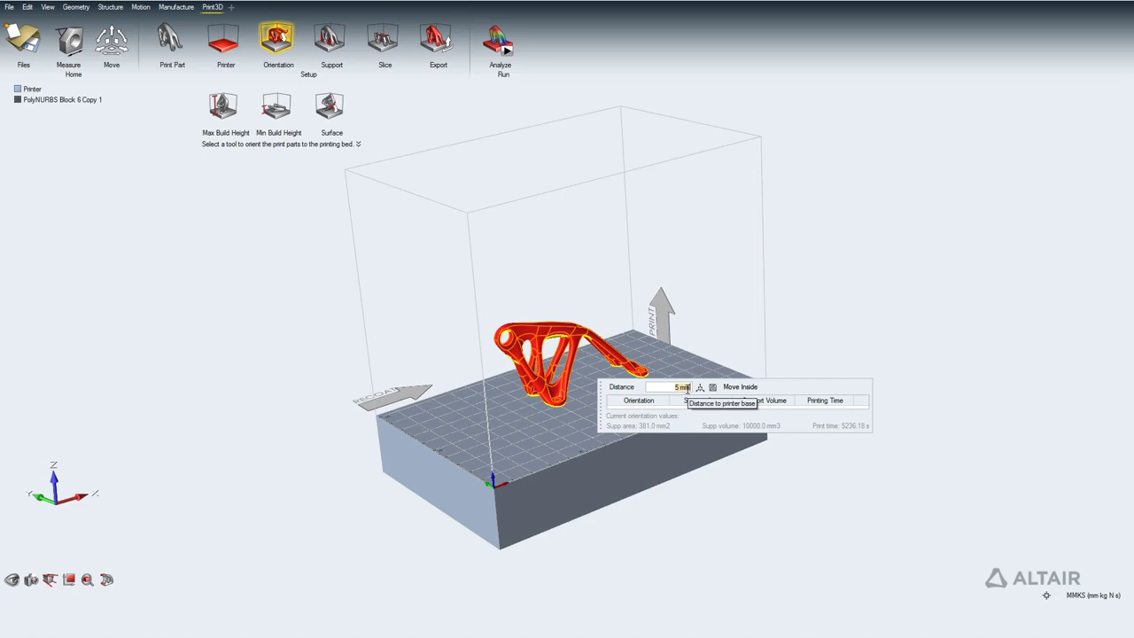
type("0")
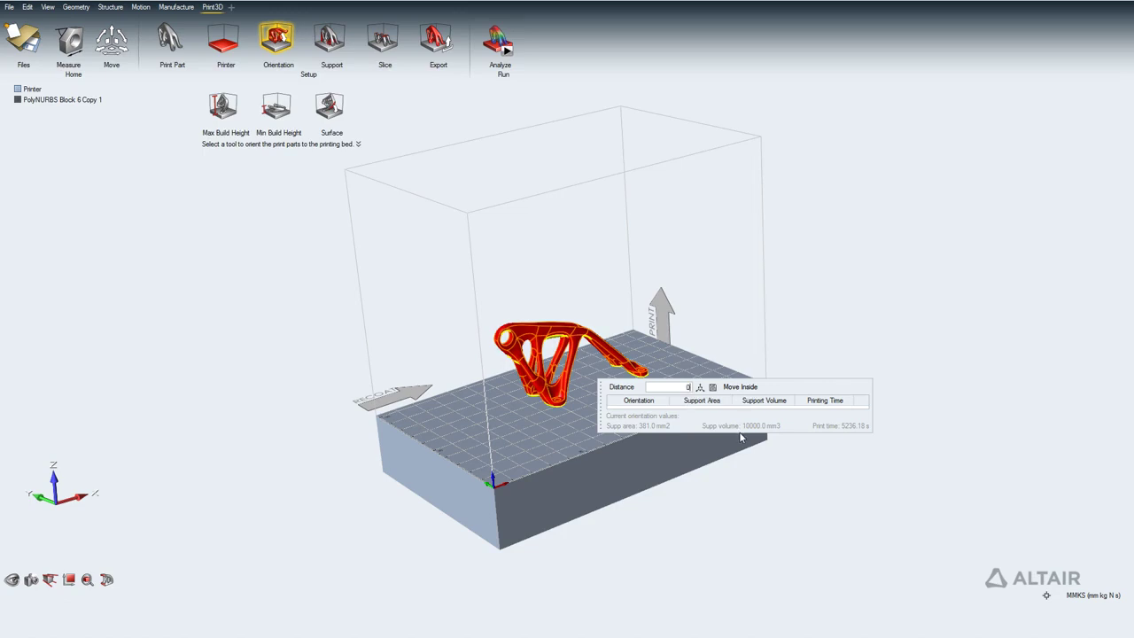
key("Return")
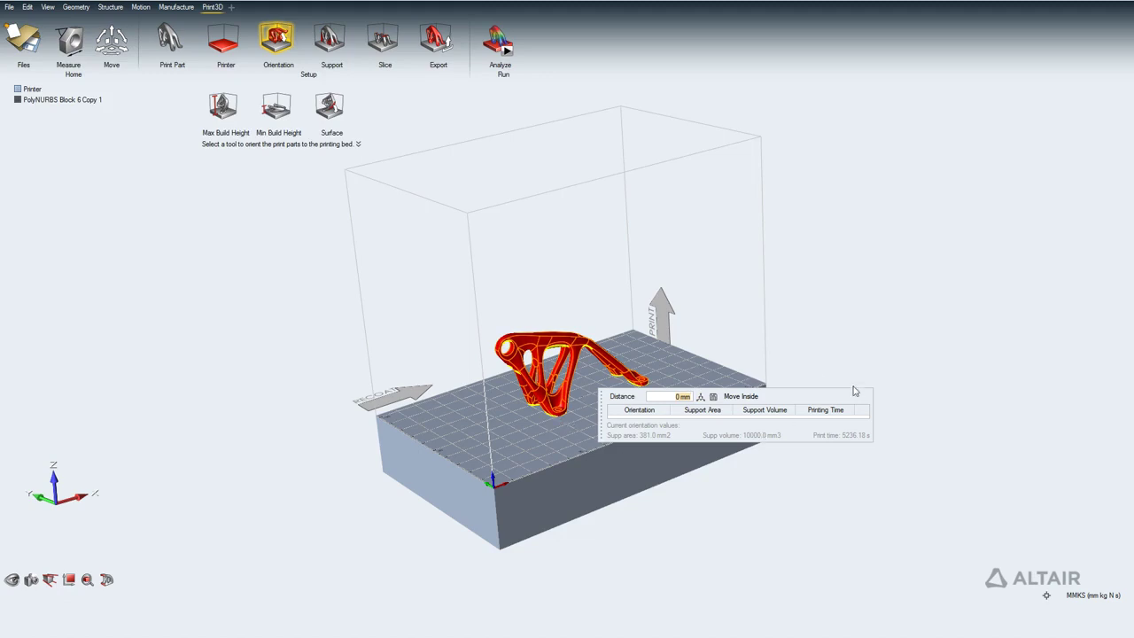
Generate support structures for the oriented bracket.
left_click(327, 42)
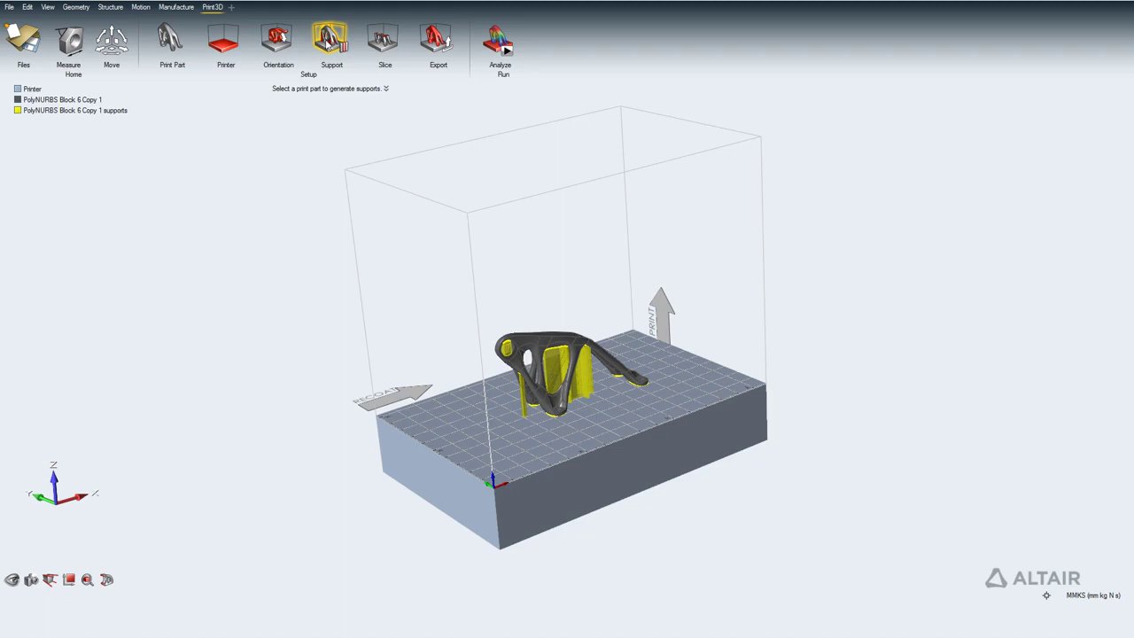
Preview the sliced print layers in top view, from the base layer up to the top.
left_click(382, 42)
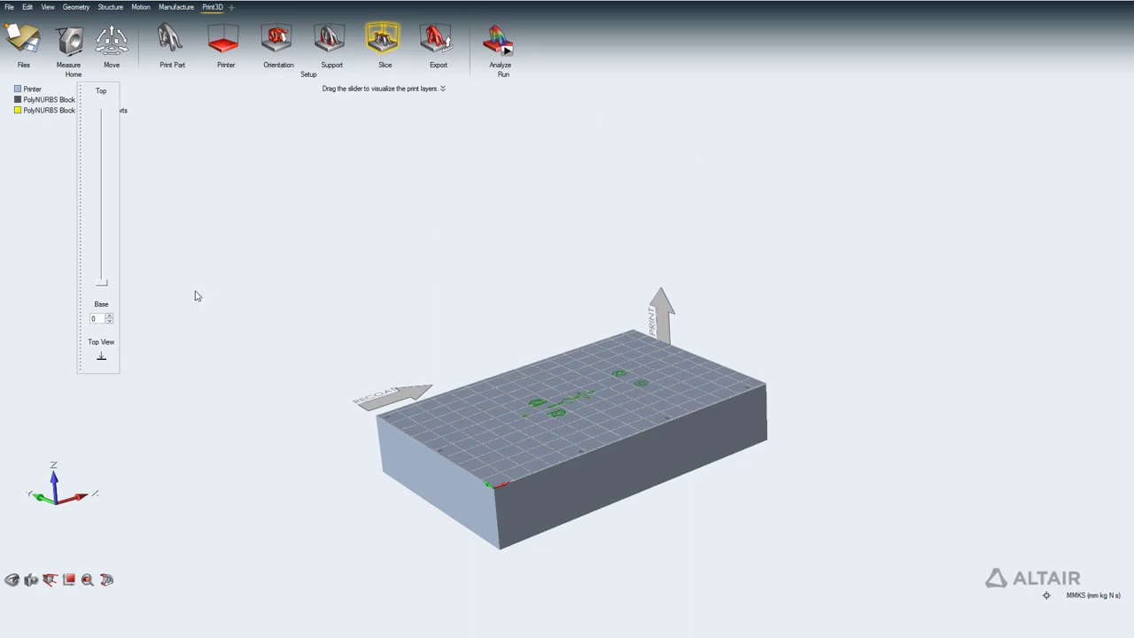
left_click(103, 351)
left_click_drag(104, 288, 175, 101)
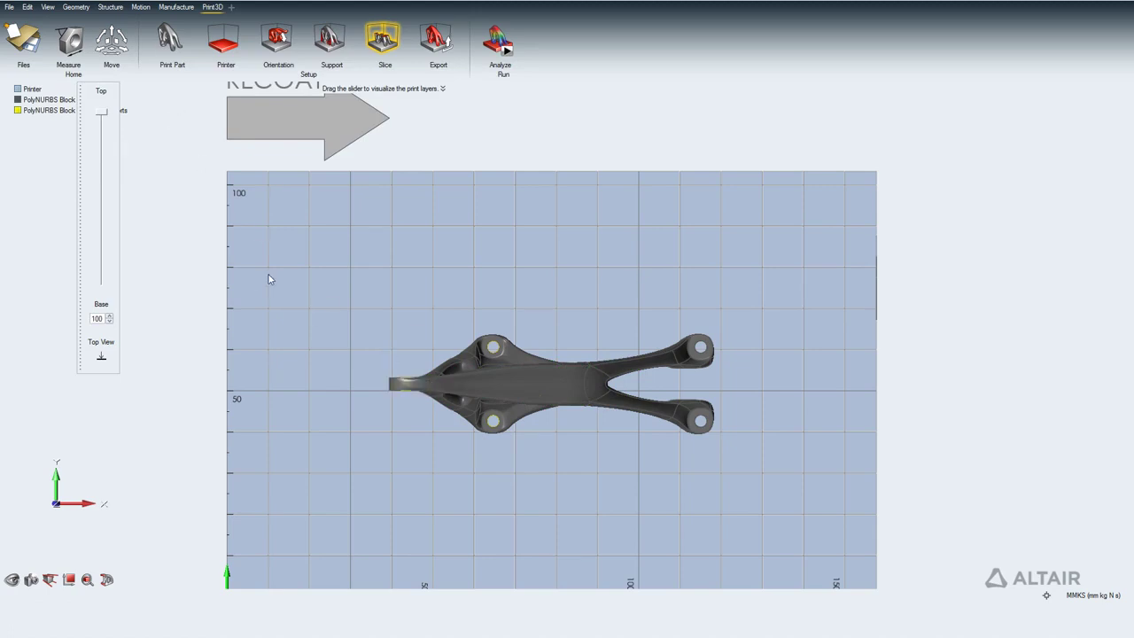
Review the STL export settings for the part and support files, and close them without exporting.
left_click(433, 43)
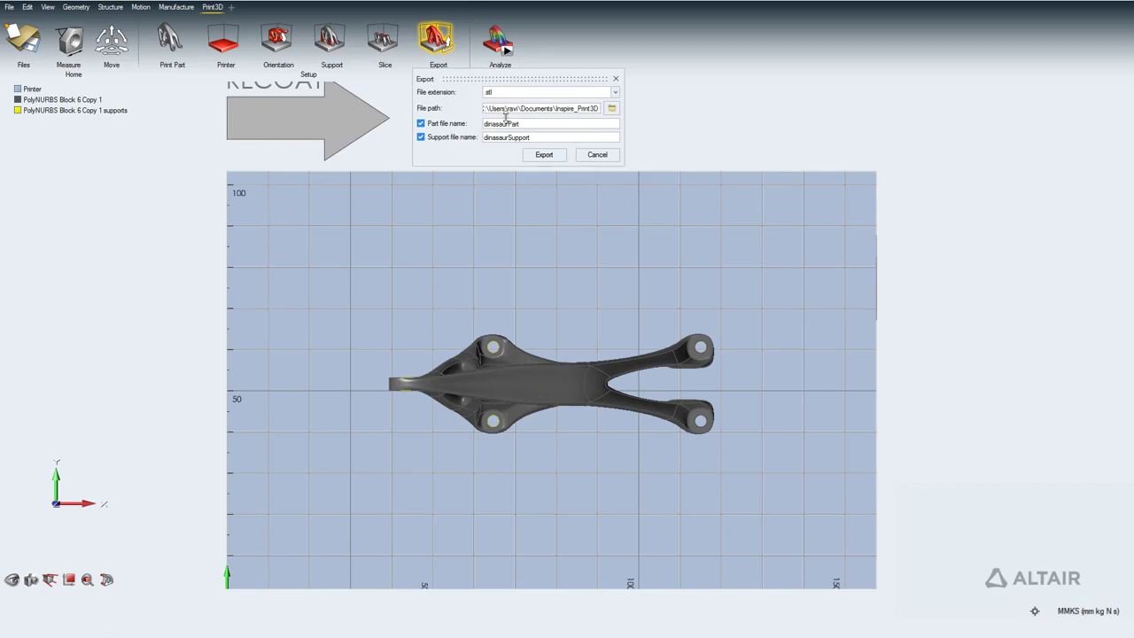
left_click(607, 157)
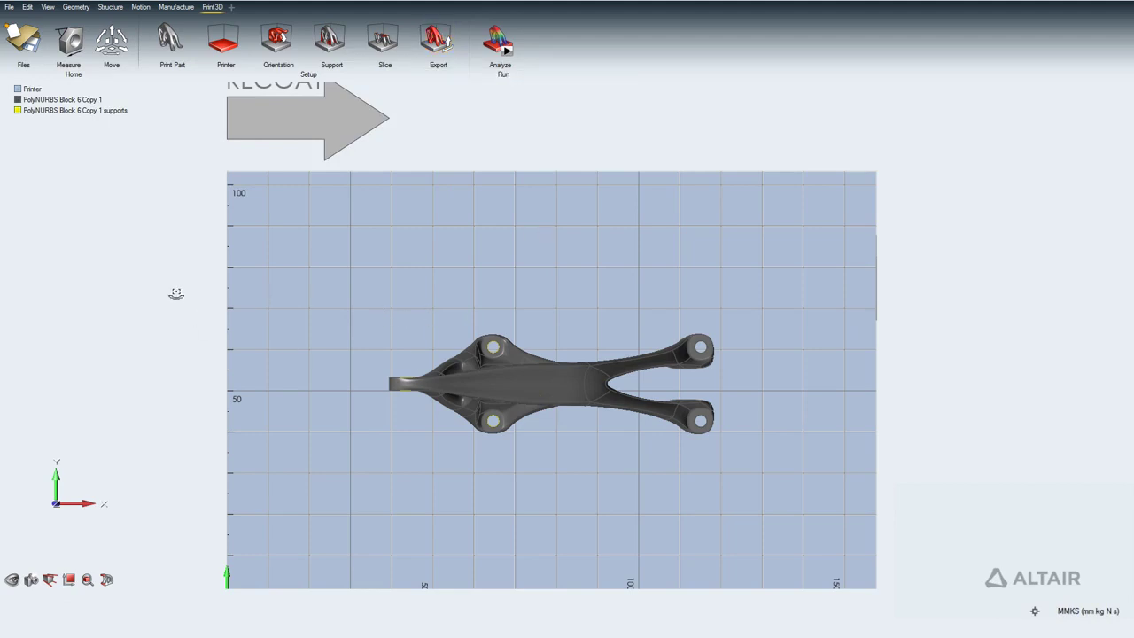
Set the element size to 1 mm length and 1 mm height, and run the beta-website-demo thermo-mechanical print analysis.
key("Home")
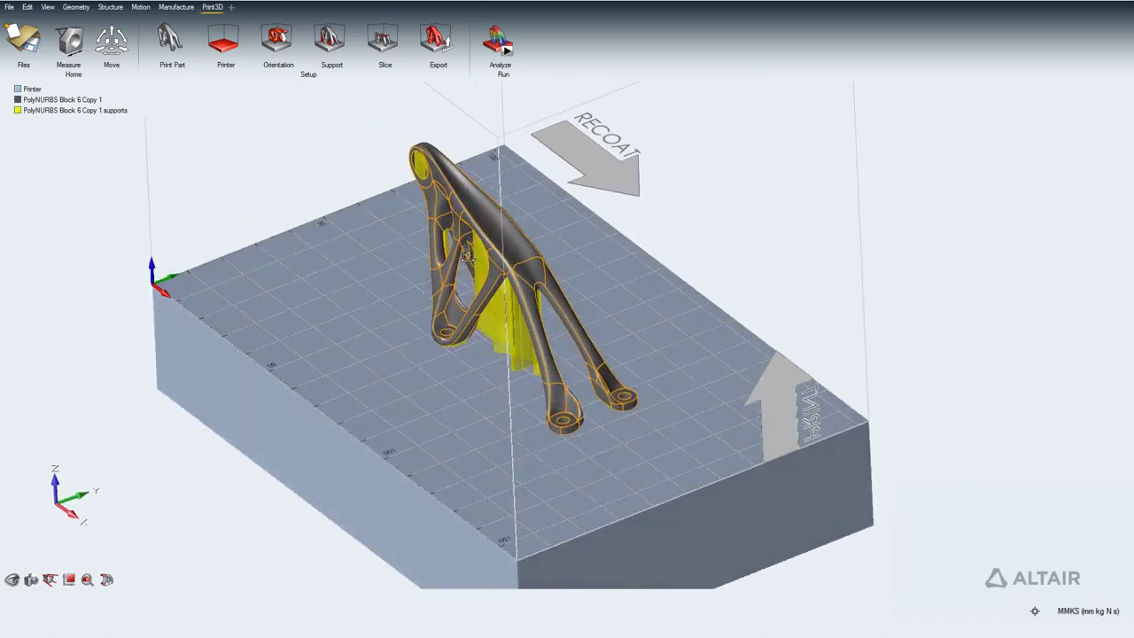
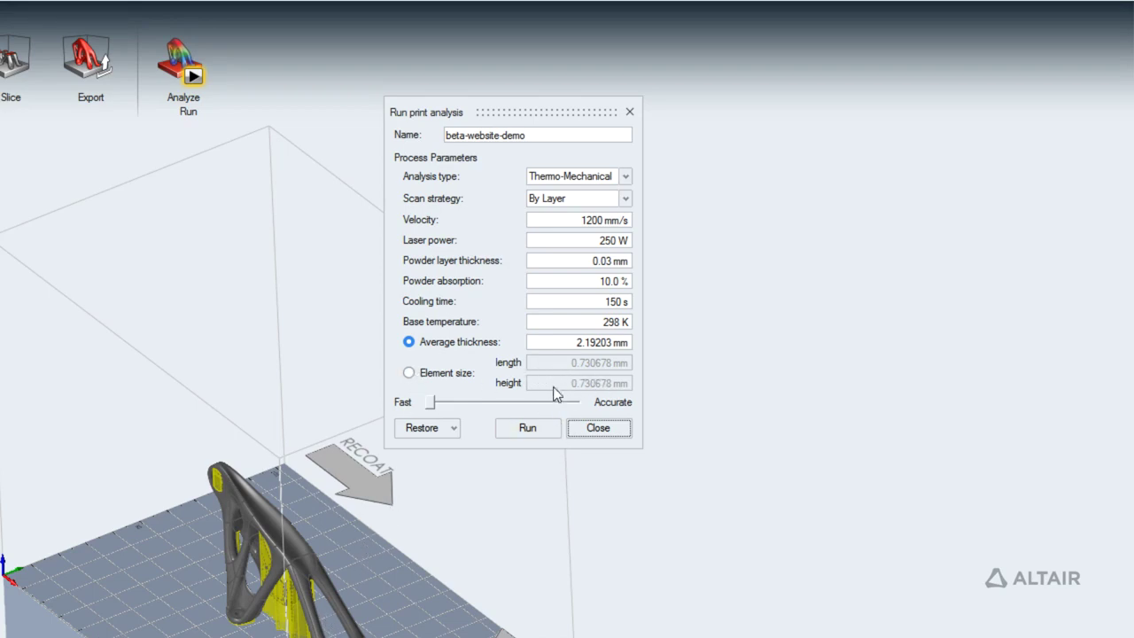
left_click(408, 373)
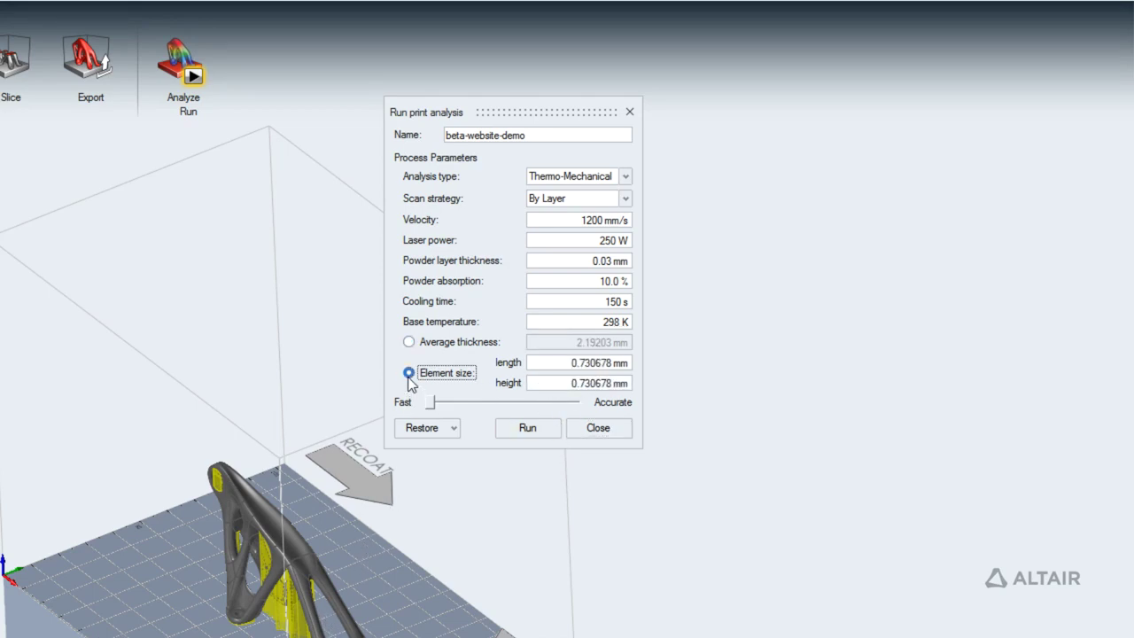
left_click_drag(616, 363, 555, 363)
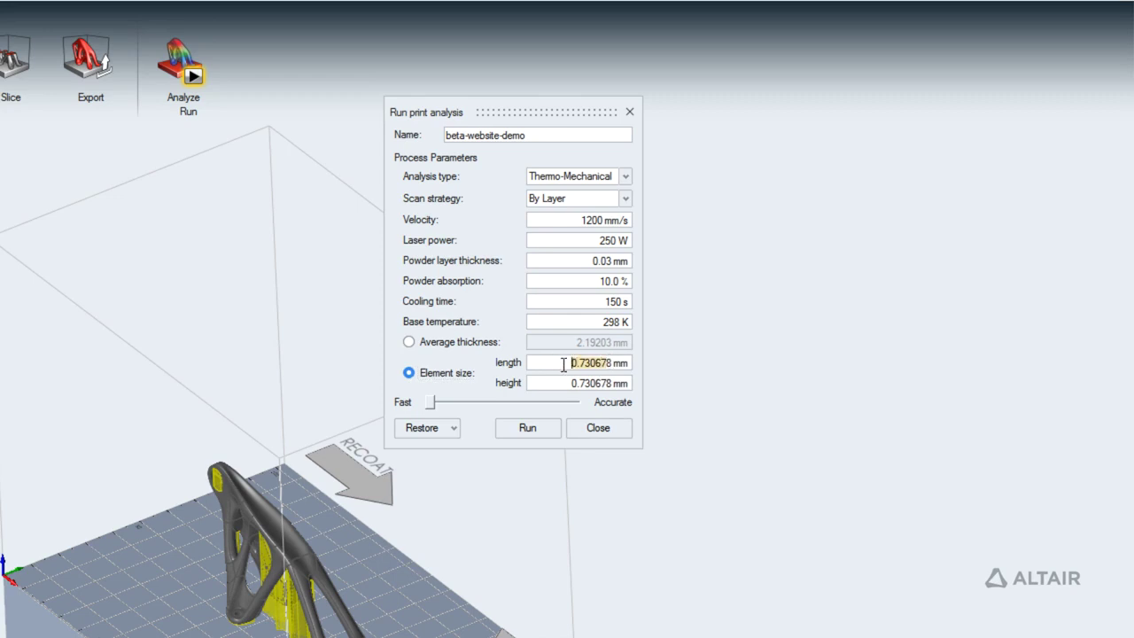
key("BackSpace")
type("1")
left_click_drag(572, 381, 621, 384)
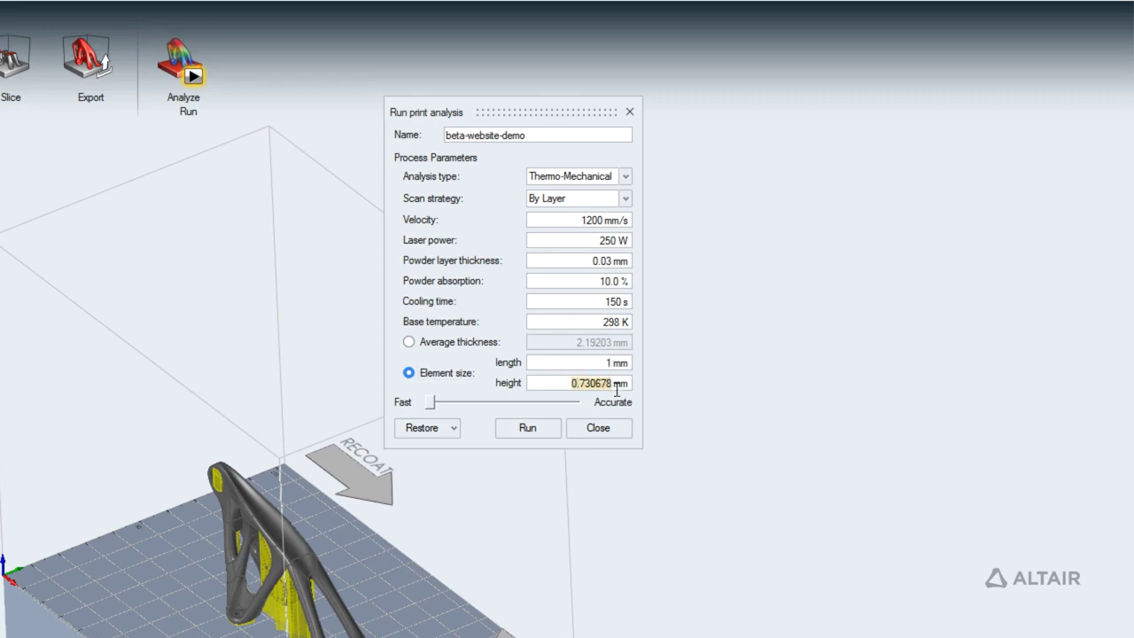
key("BackSpace")
type("1")
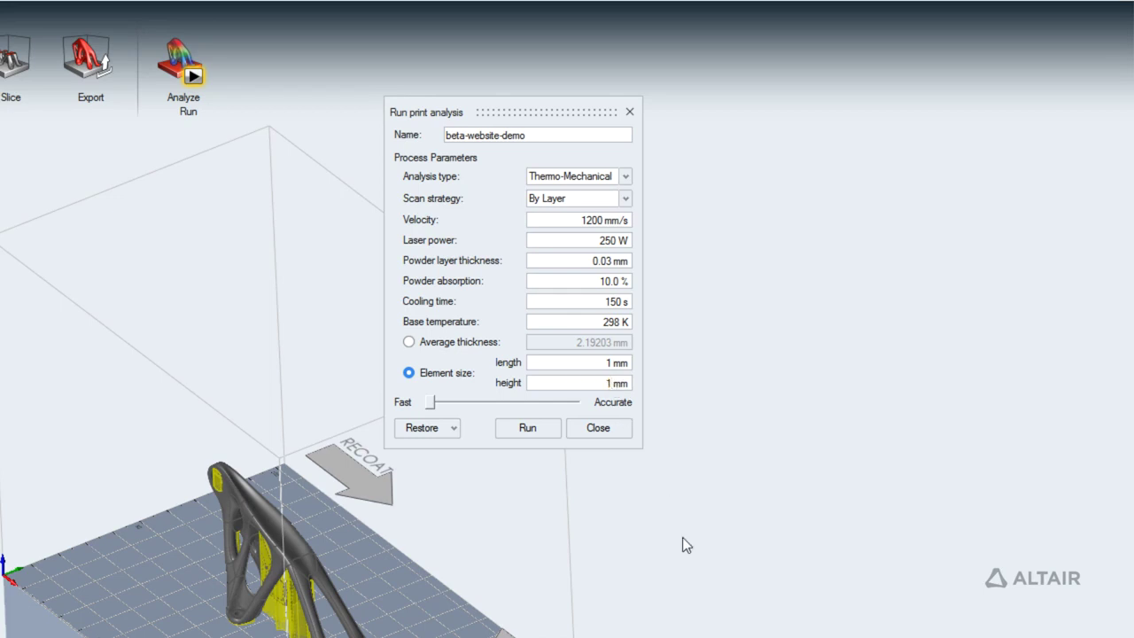
left_click(541, 429)
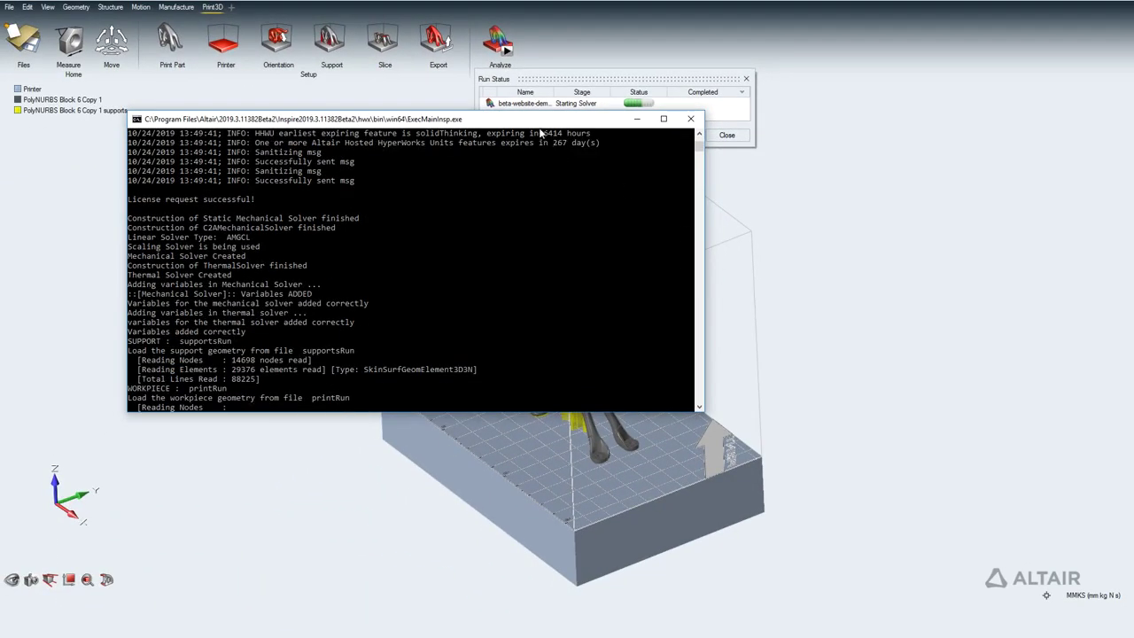
Open the printing results of the beta-website-demo run and play the displacement animation.
left_click_drag(528, 122, 508, 208)
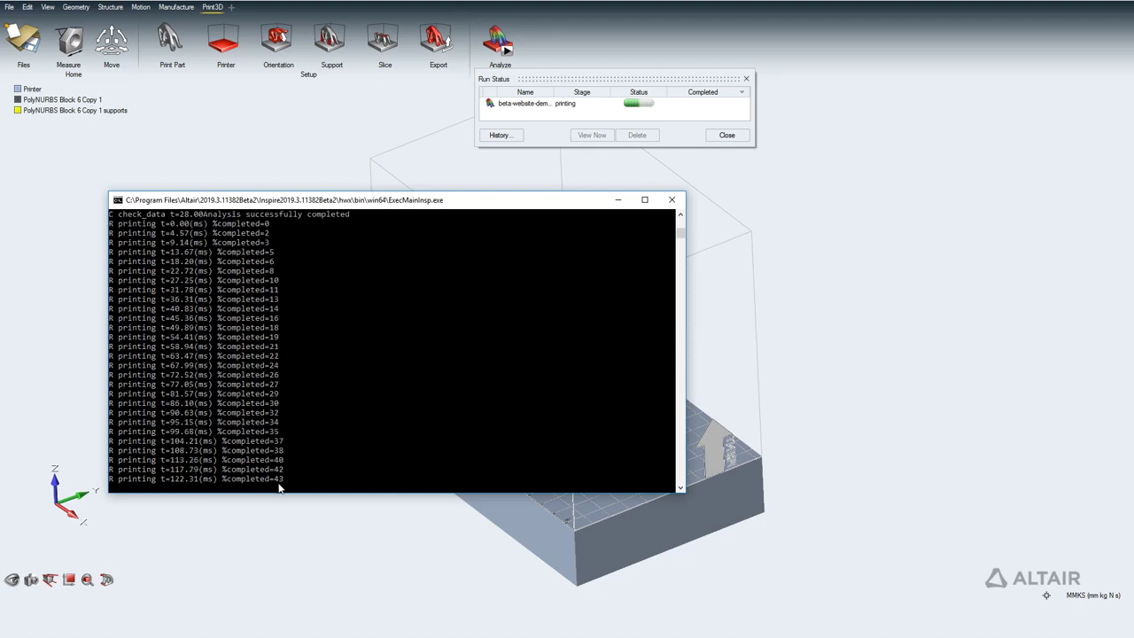
left_click(525, 104)
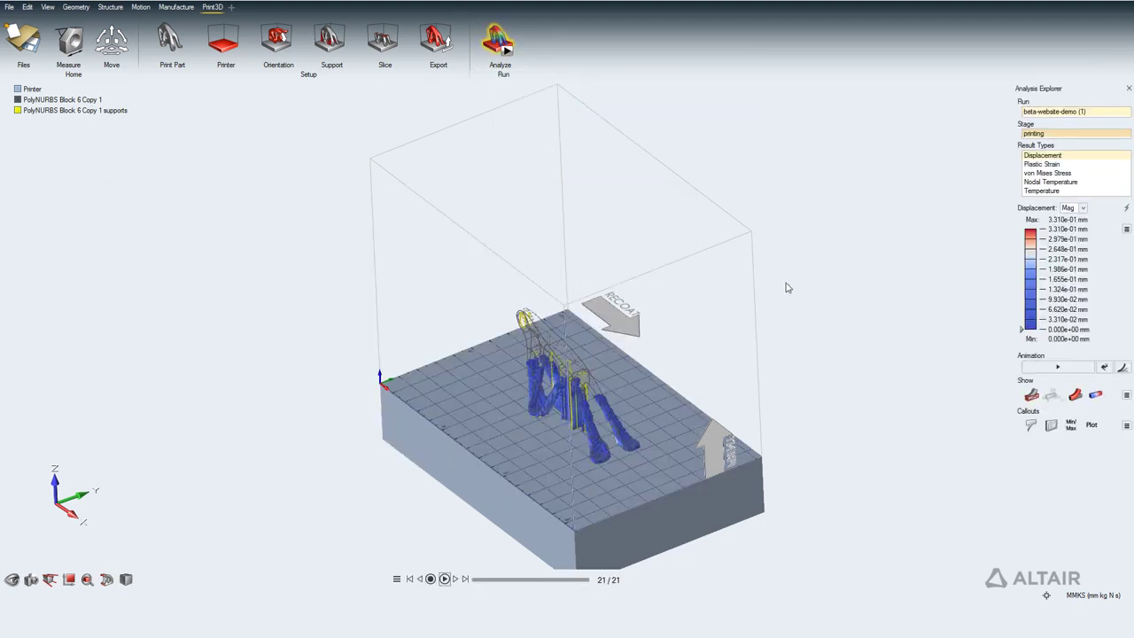
left_click(444, 579)
left_click(648, 587)
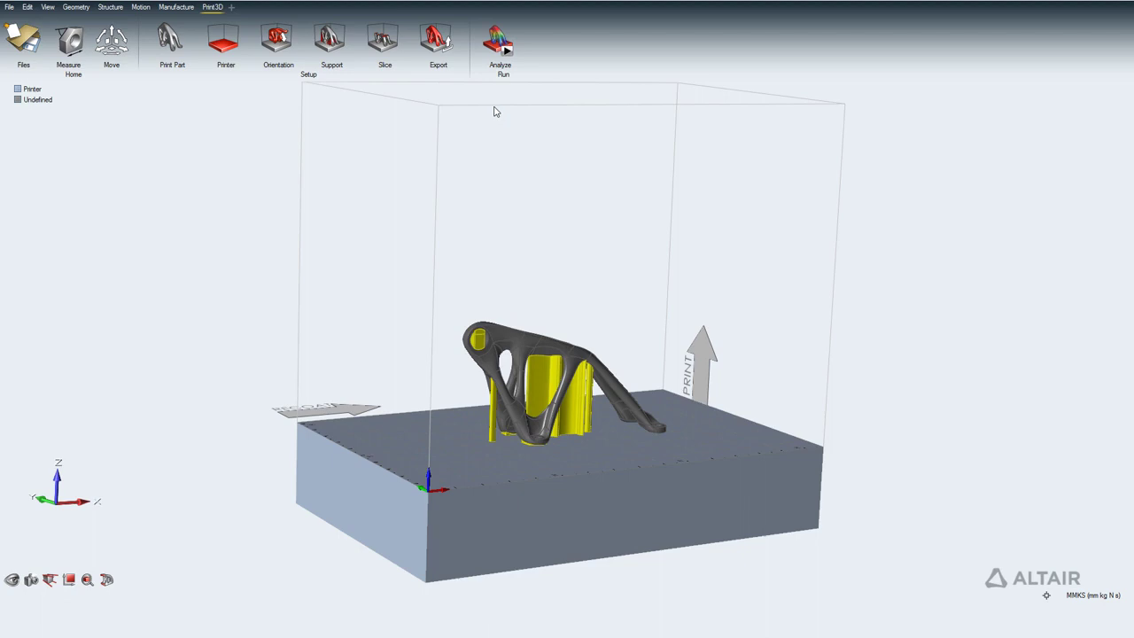
Show the dinasaur run's displacement results, play the printing animation, and step back one frame from the end.
left_click(498, 40)
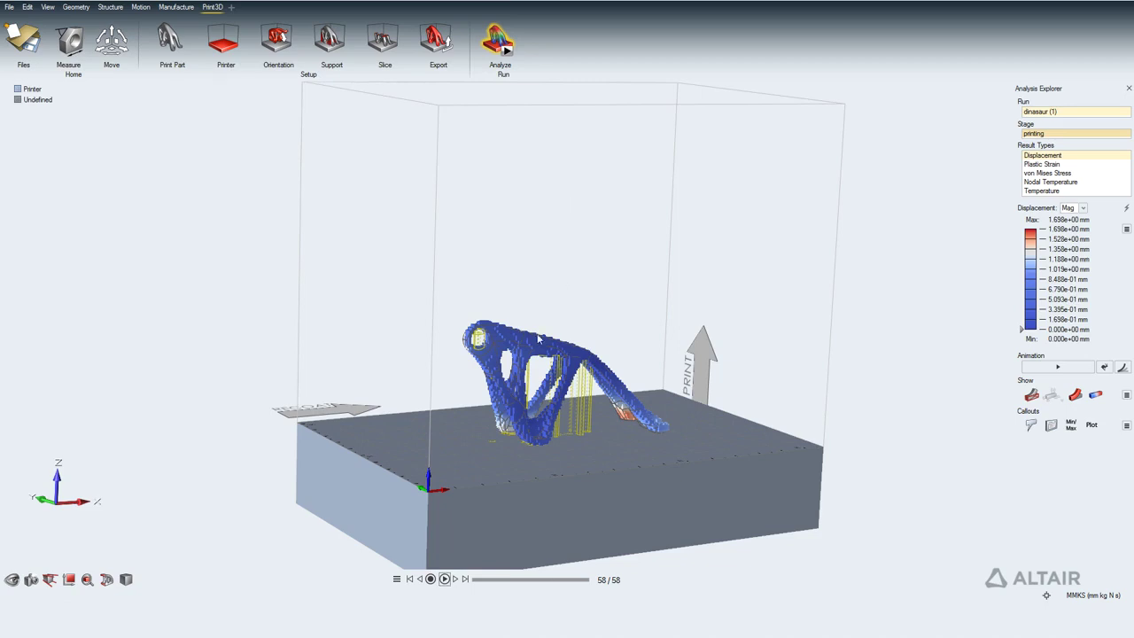
left_click(445, 579)
left_click(444, 579)
left_click(465, 580)
left_click(420, 579)
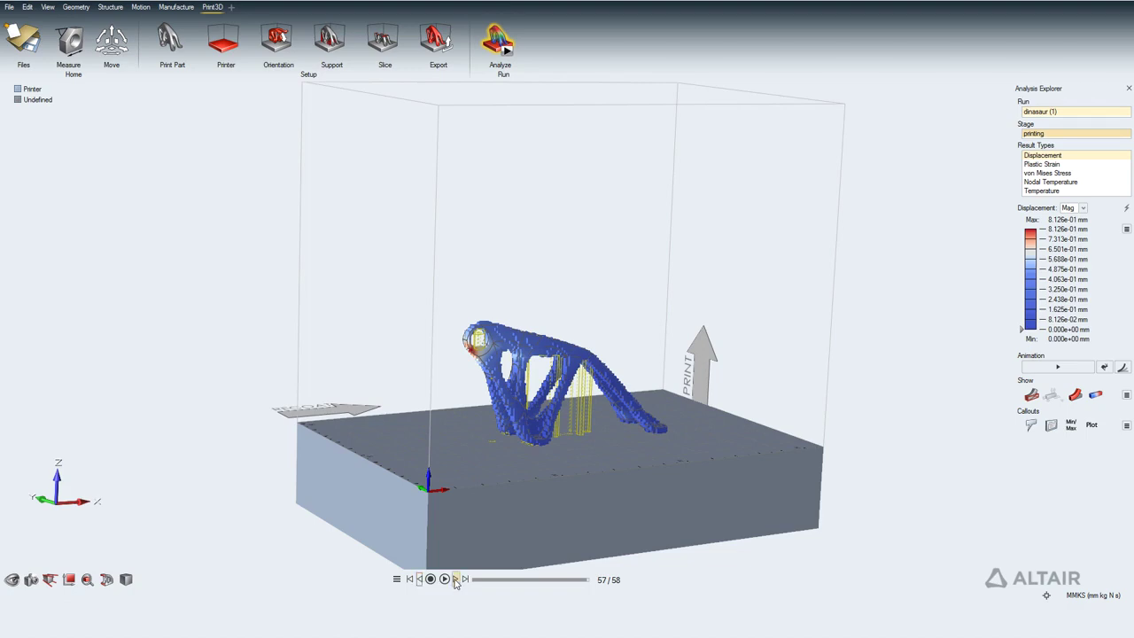
Step between the last frames of the displacement animation, stop at frame 55, and show the temperature results.
left_click(455, 579)
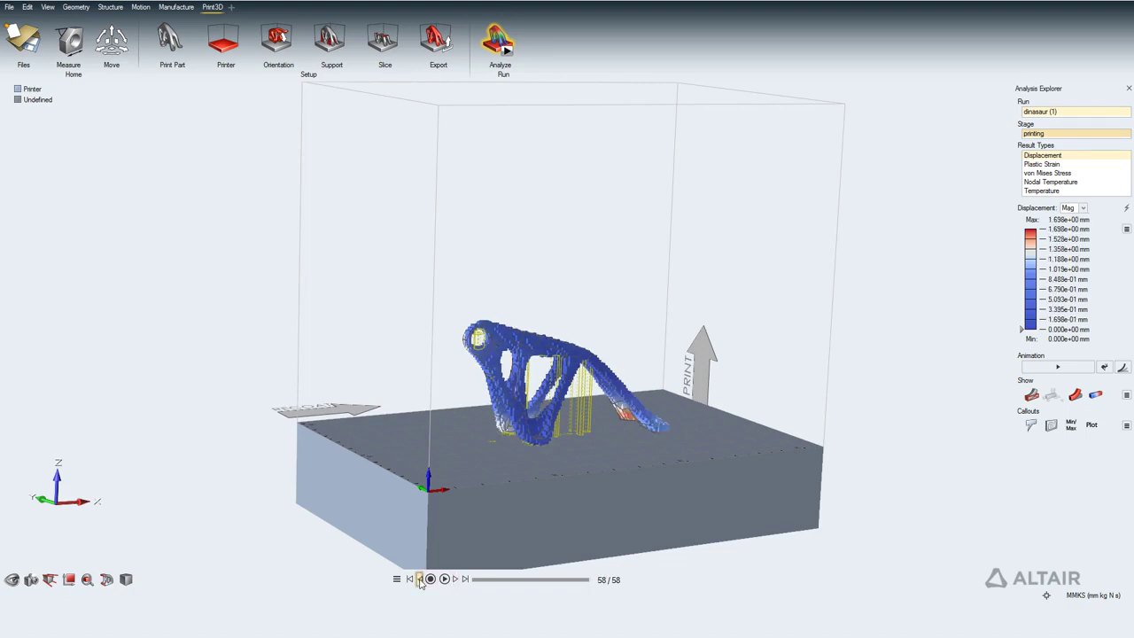
left_click(420, 580)
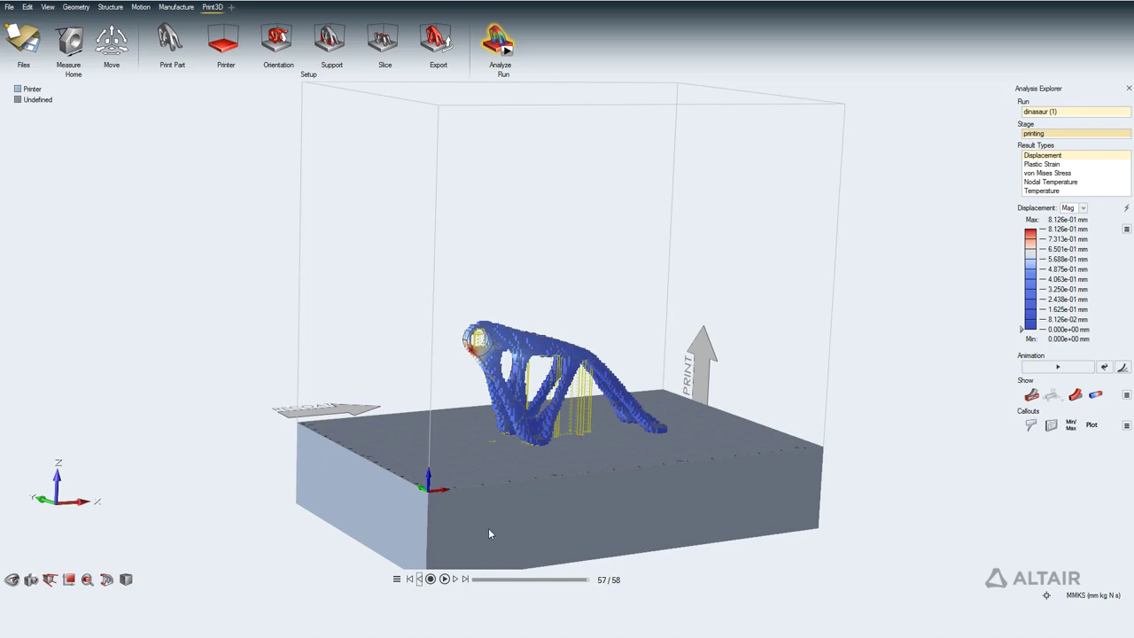
left_click(421, 579)
left_click(420, 580)
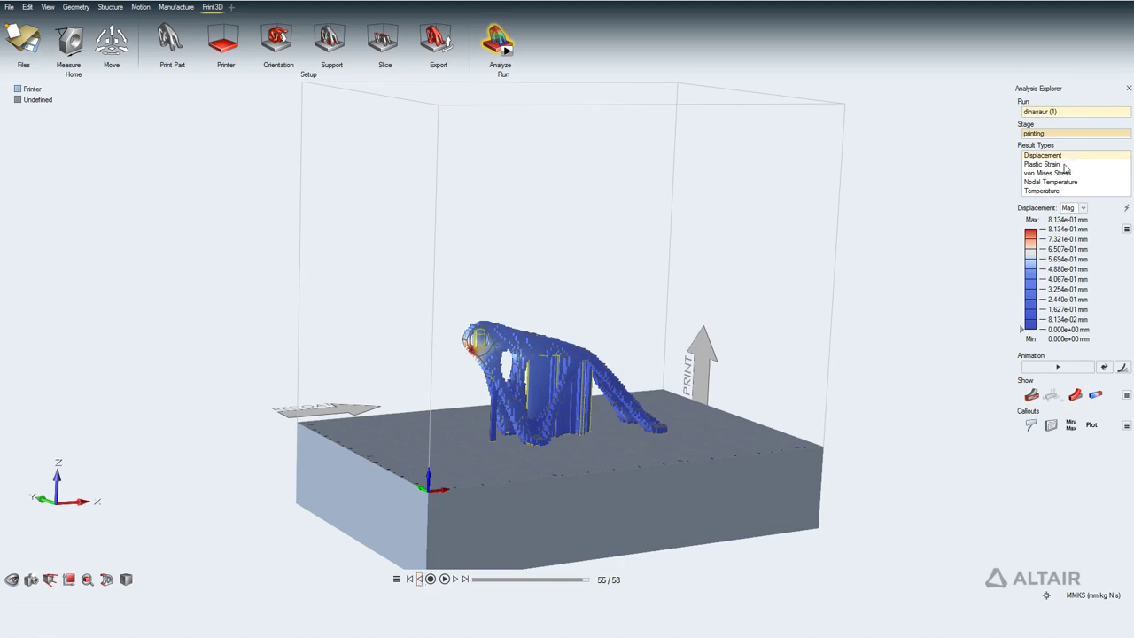
left_click(1053, 192)
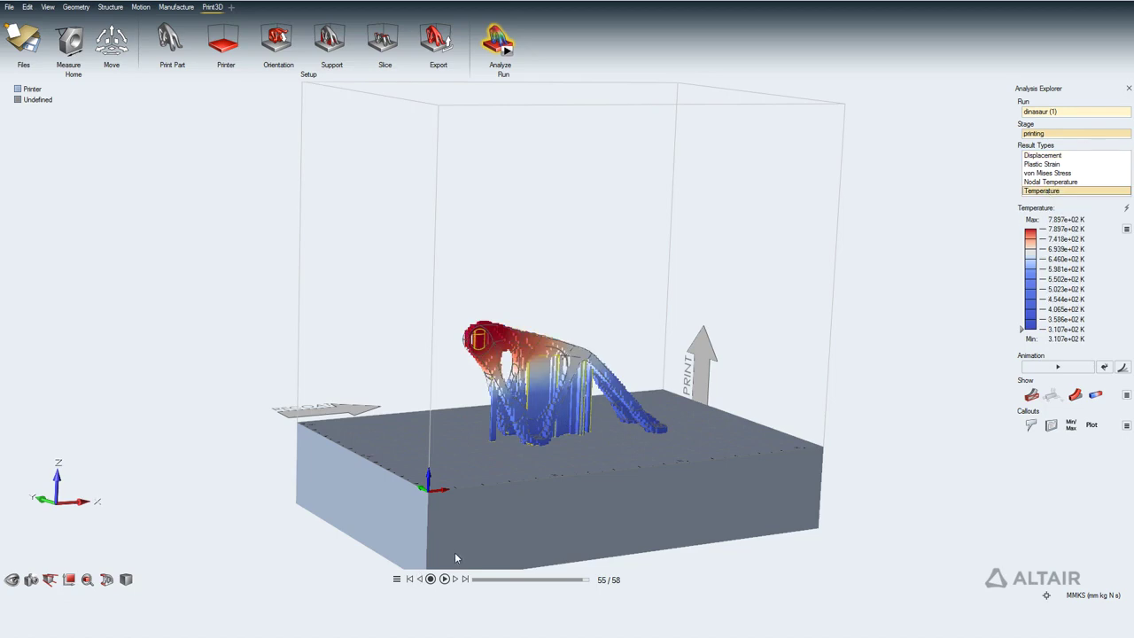
Return to the displacement results and view their X, Y and Z components before restoring the magnitude display.
left_click(1030, 156)
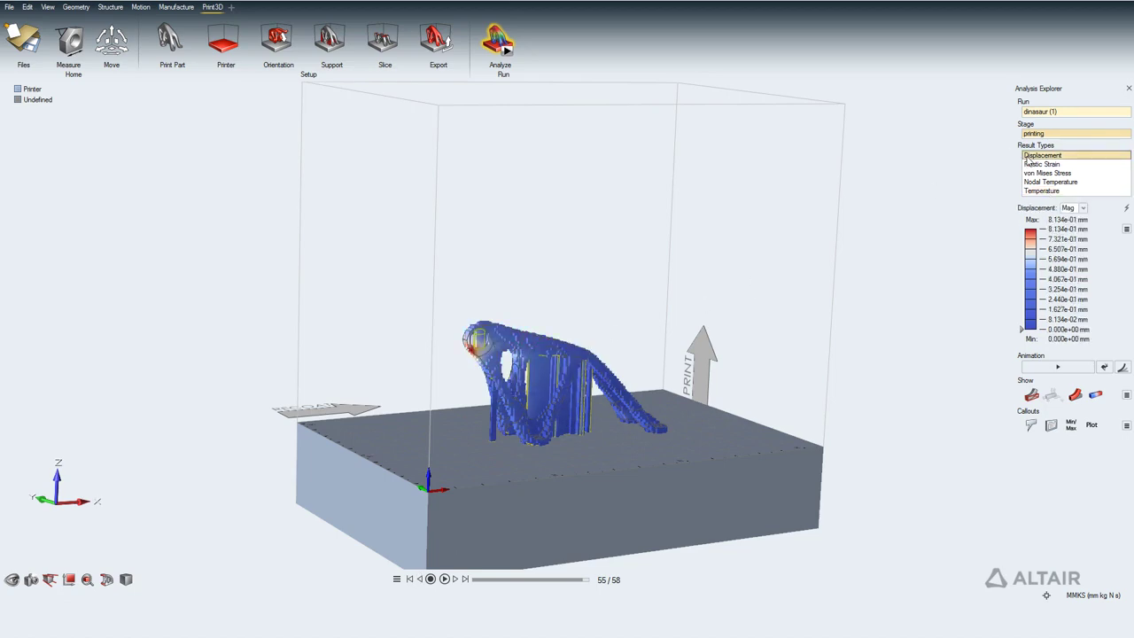
left_click(1084, 208)
left_click(1077, 227)
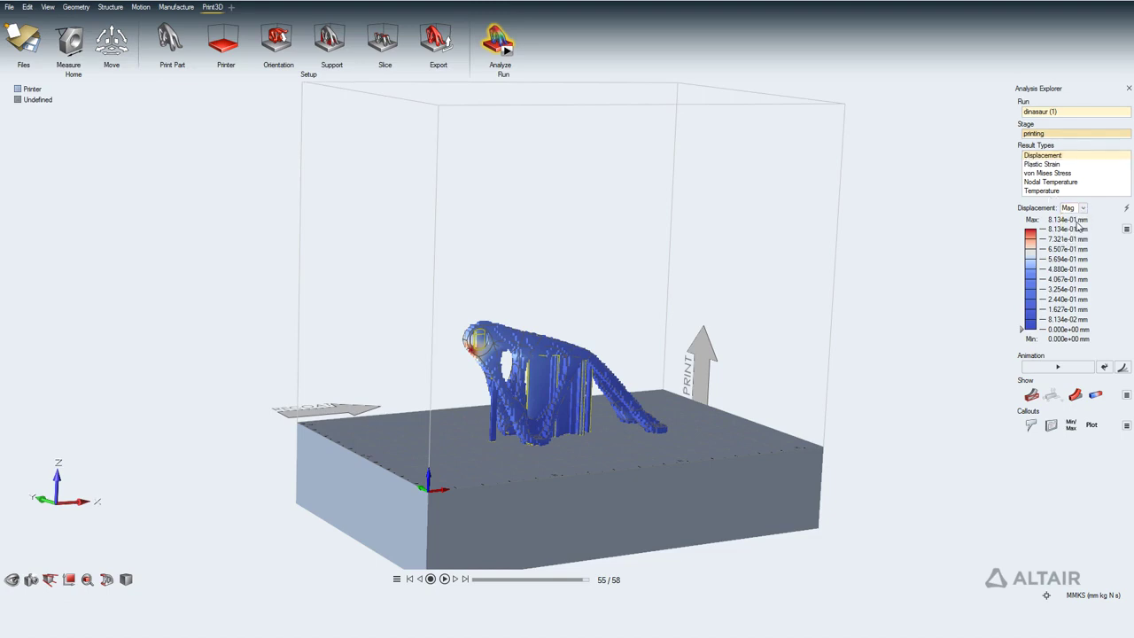
left_click(1084, 208)
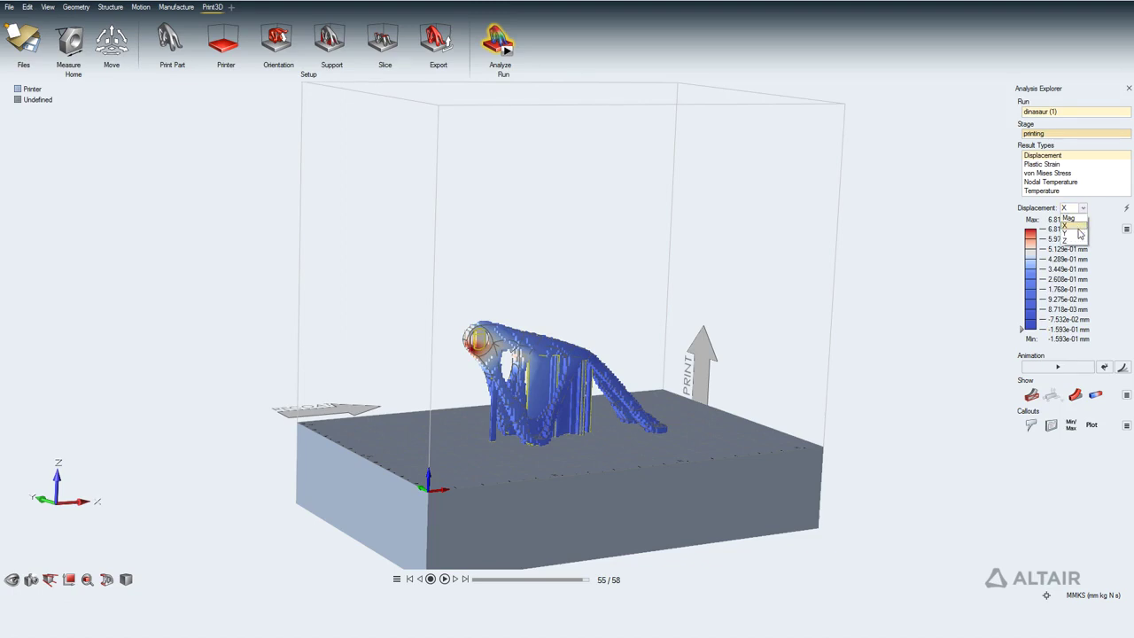
left_click(1078, 237)
left_click(1083, 209)
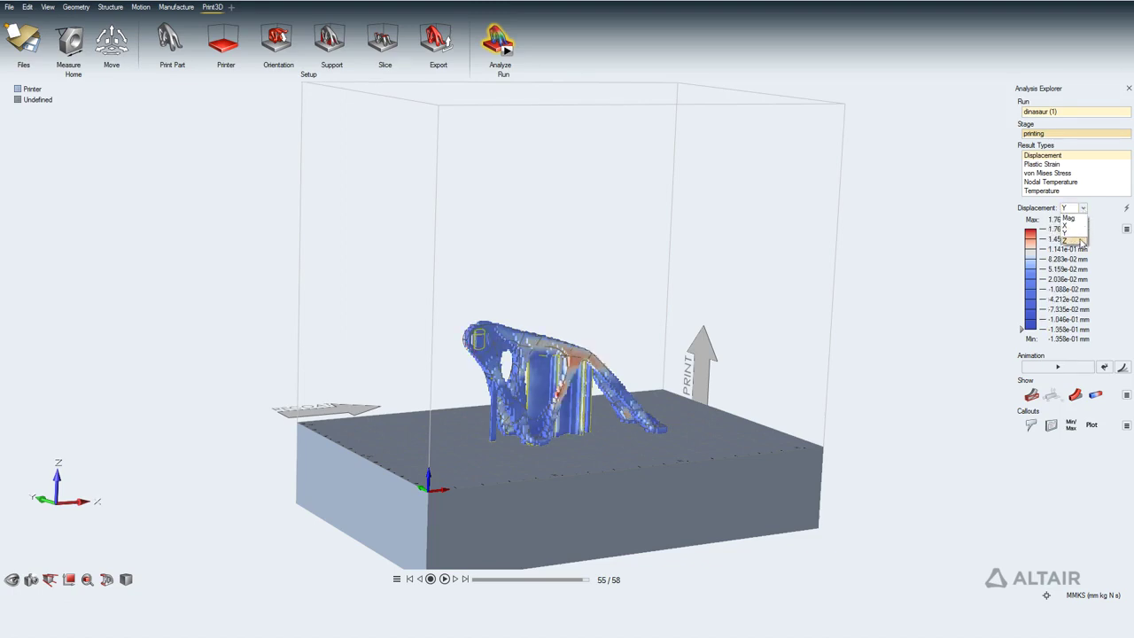
left_click(1082, 240)
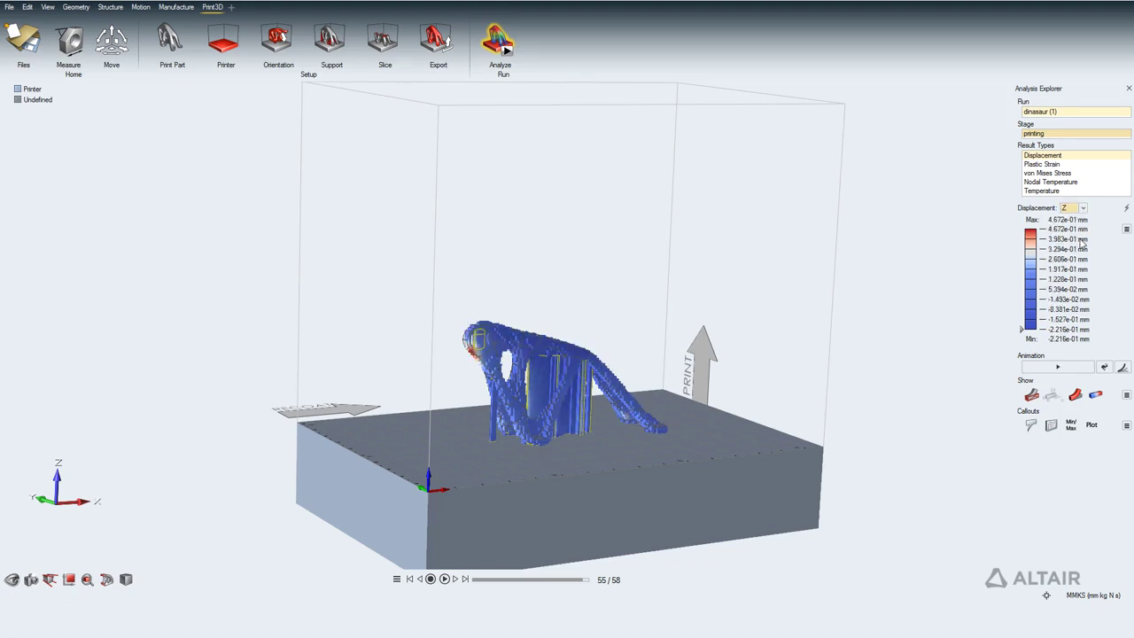
left_click(1084, 208)
left_click(1074, 218)
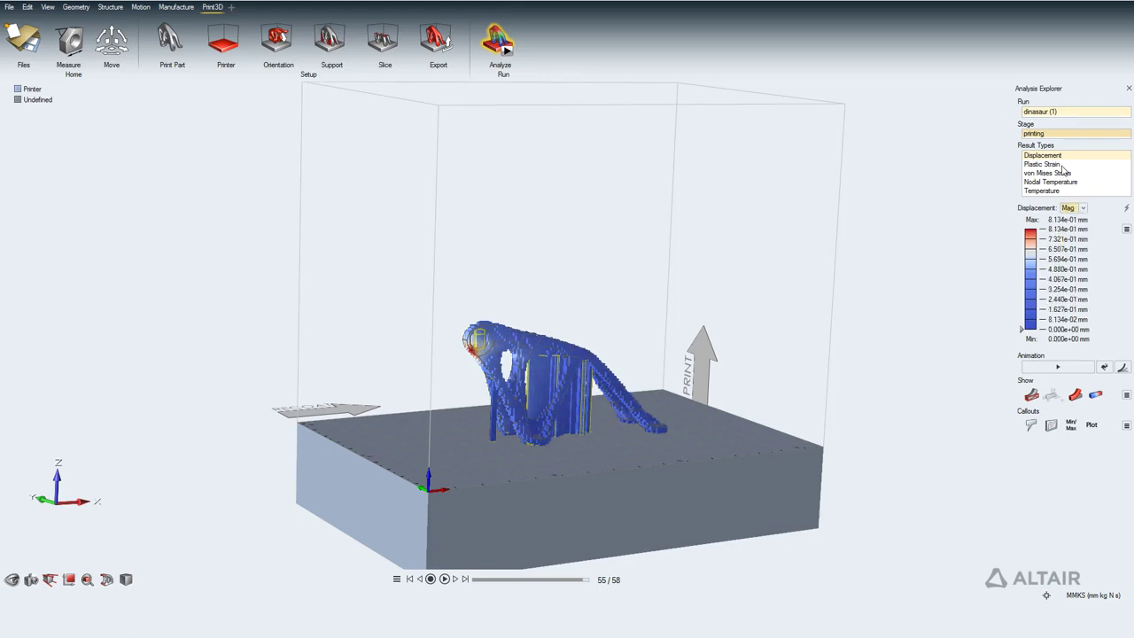
View the plastic strain, von Mises stress, nodal temperature and temperature results one after another.
left_click(1060, 165)
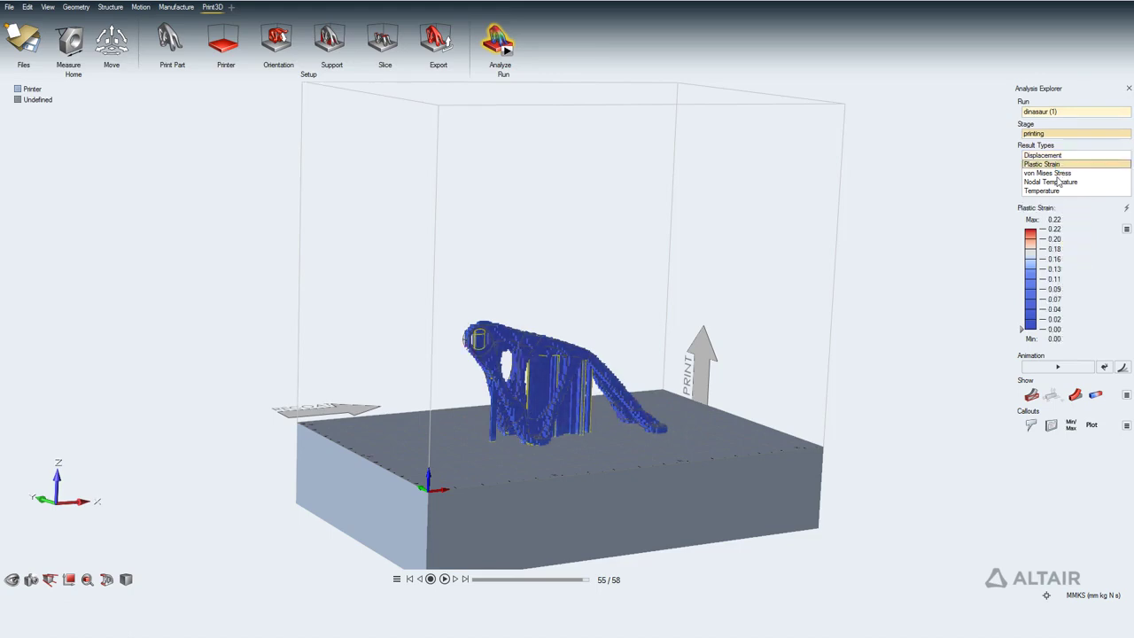
left_click(1058, 174)
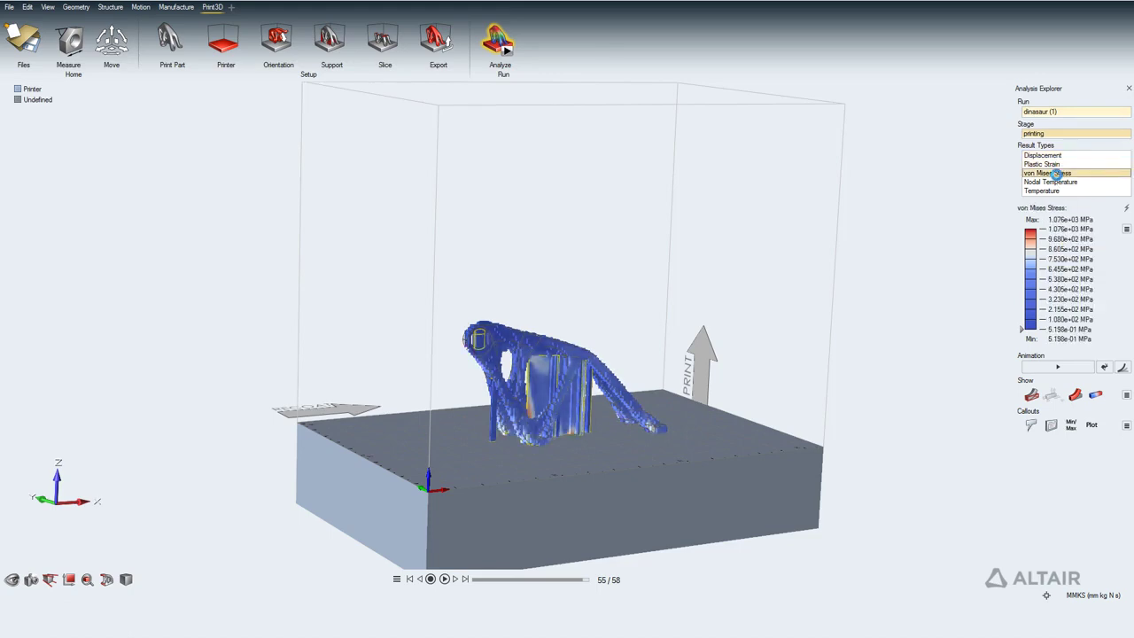
left_click(1056, 183)
left_click(1057, 191)
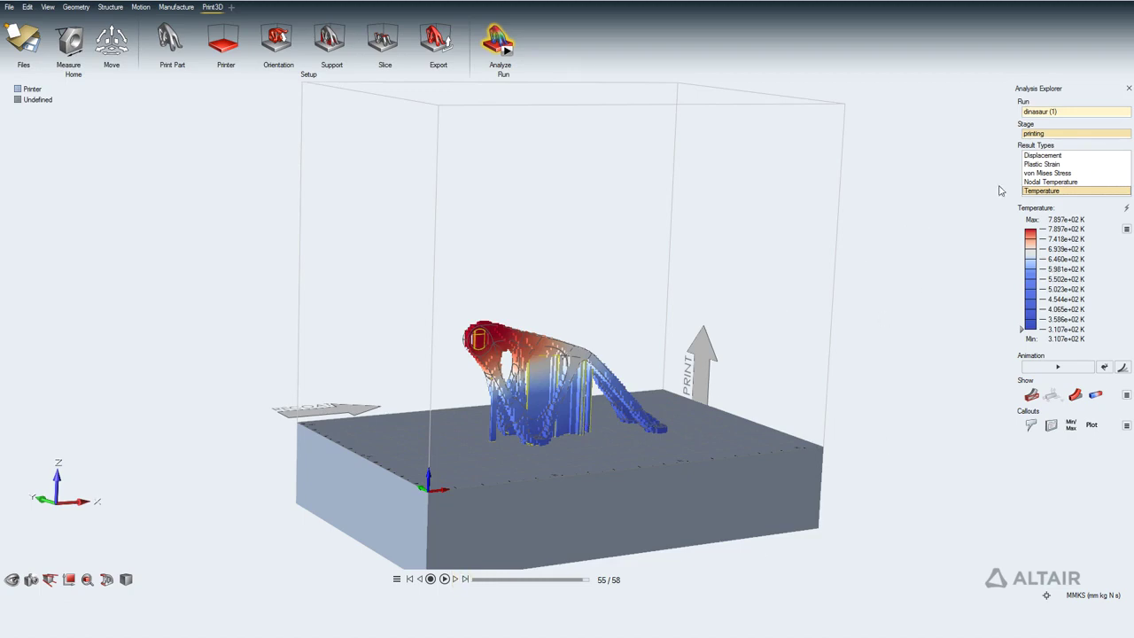
Show the displacement results, advance frame by frame from 55 to 58 to examine the part after support removal, and play the animation.
left_click(1035, 158)
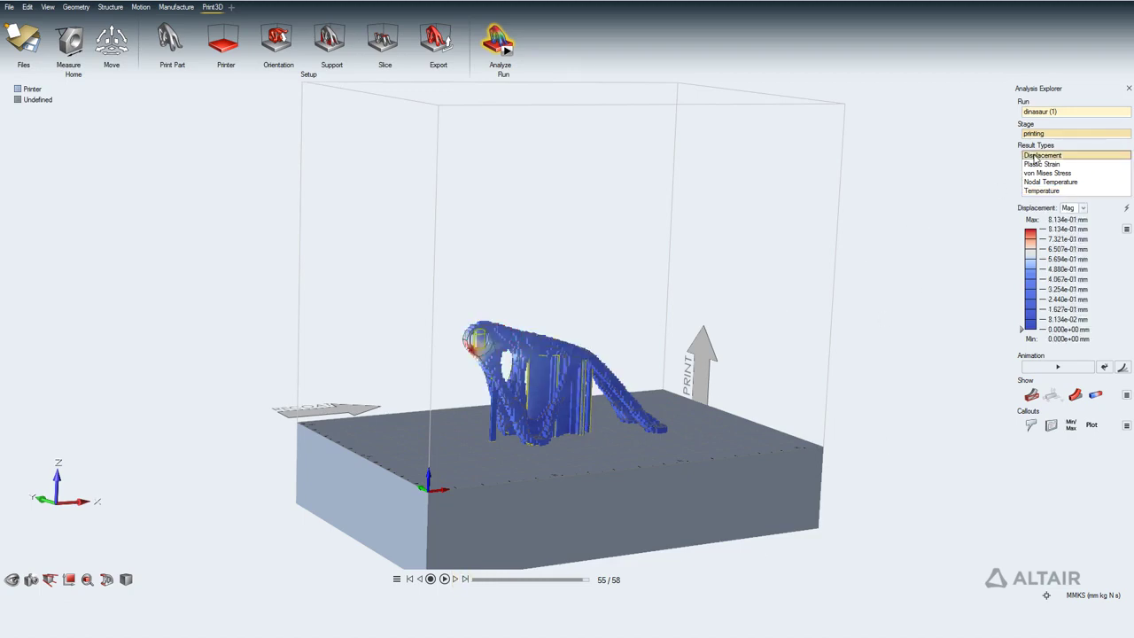
left_click(456, 579)
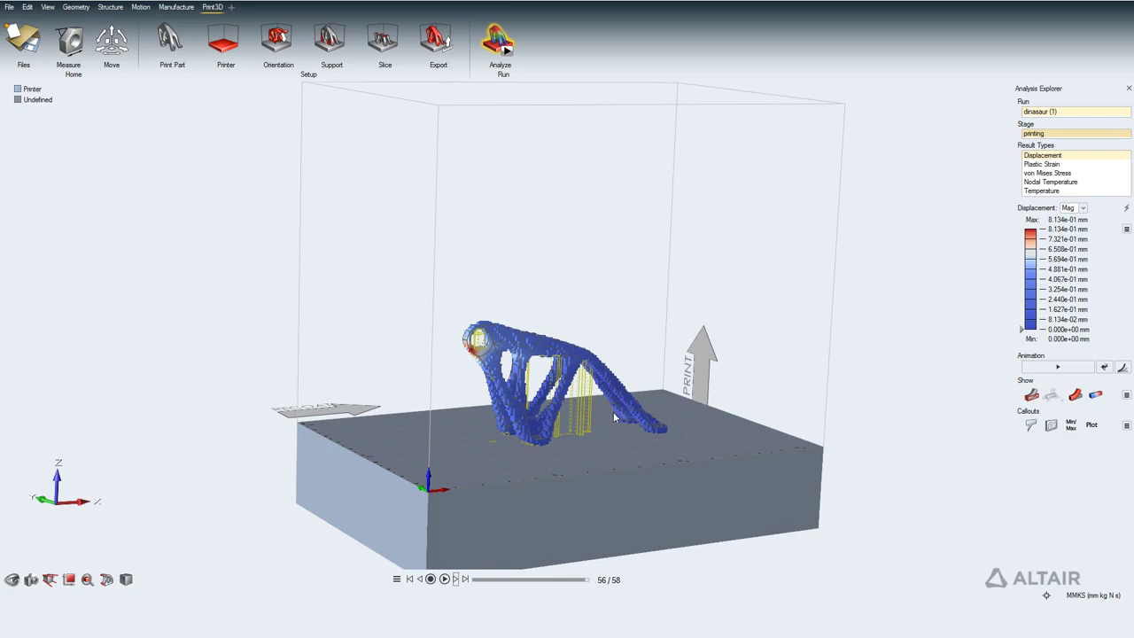
right_click_drag(615, 418, 544, 298)
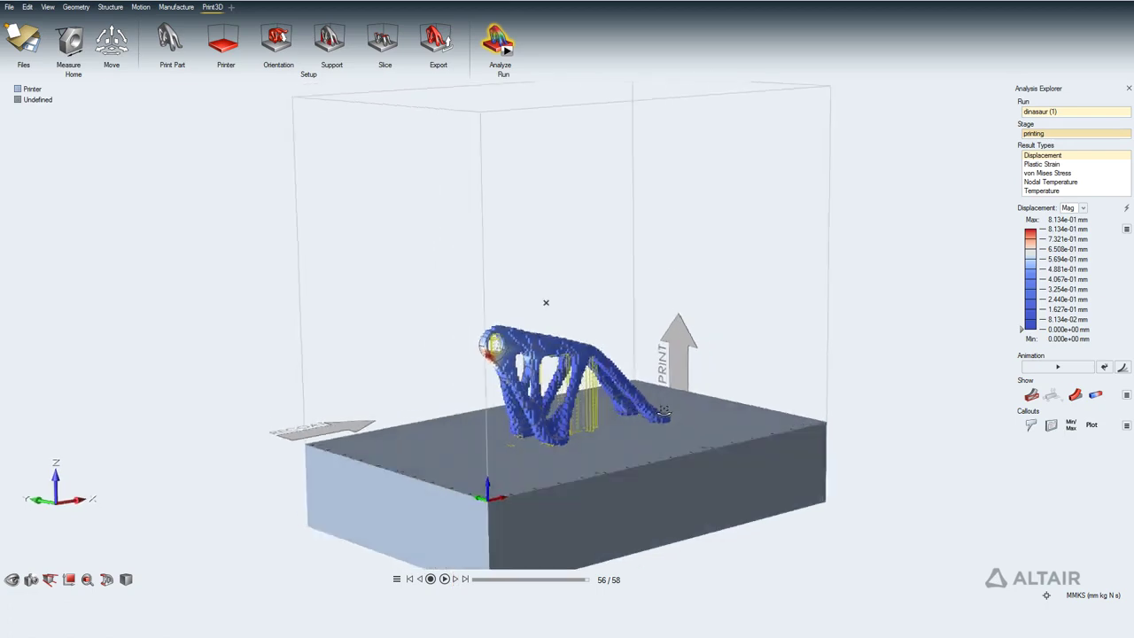
left_click(456, 580)
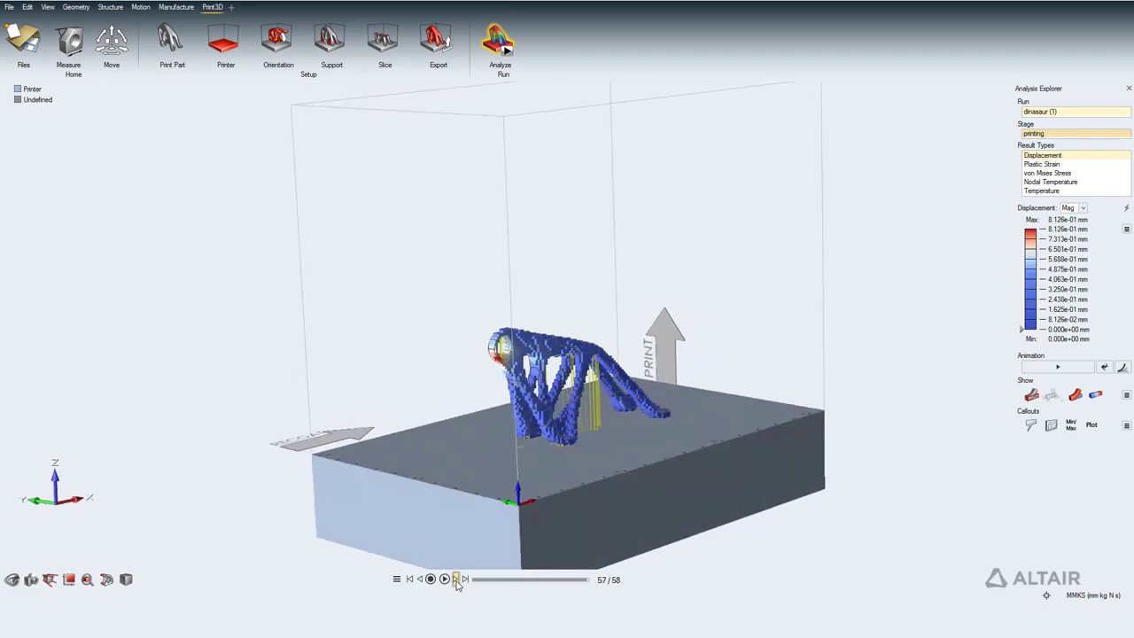
left_click(455, 580)
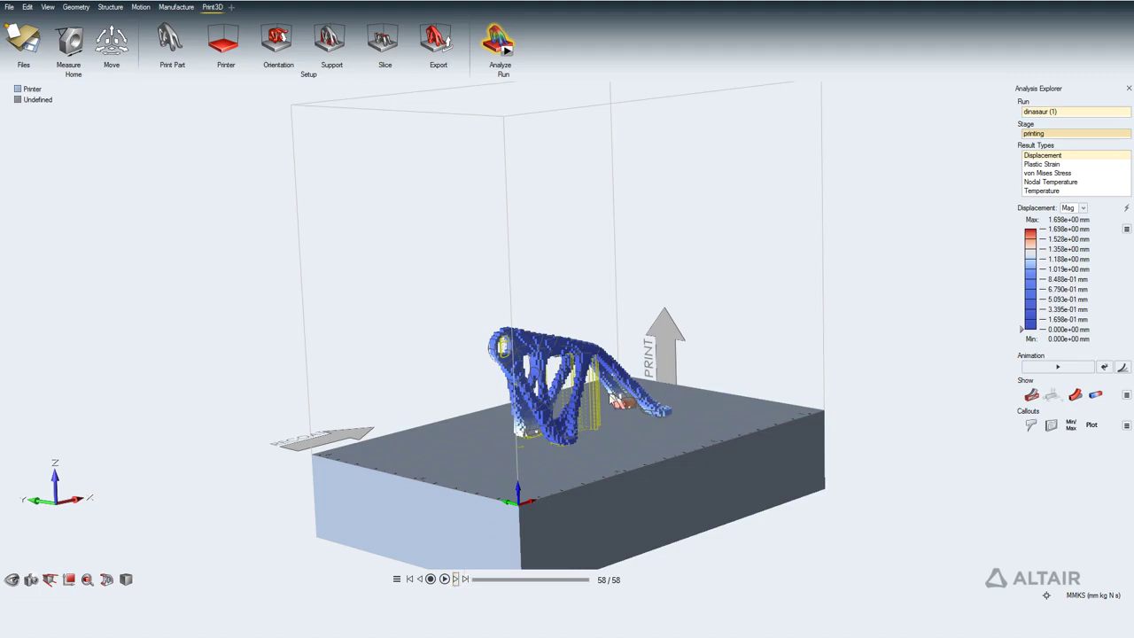
right_click_drag(644, 379, 617, 400)
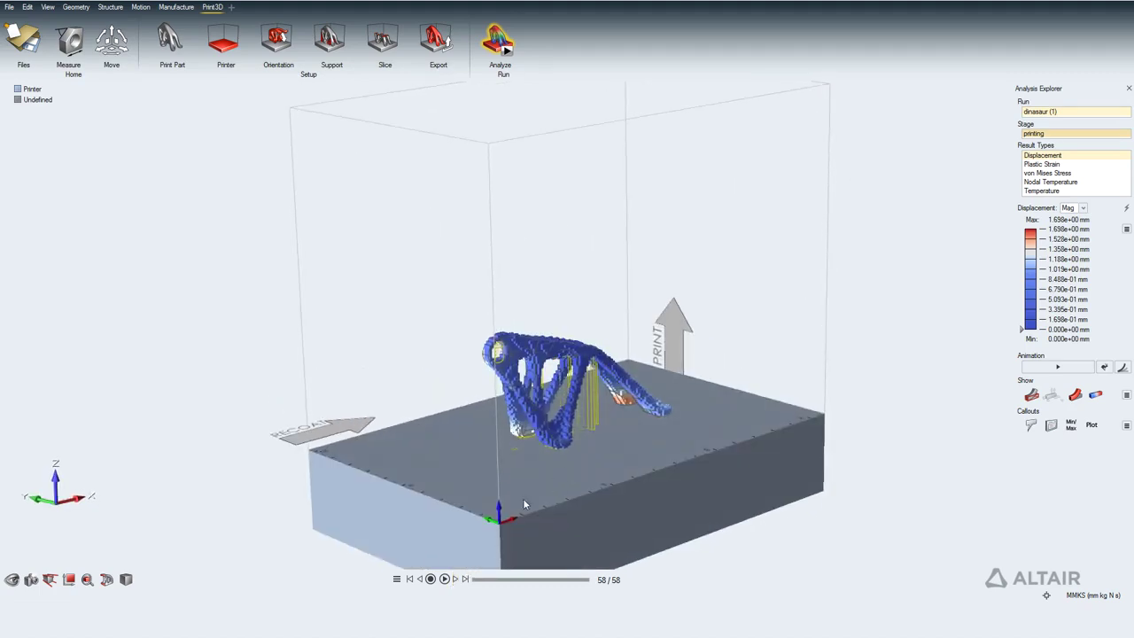
left_click(445, 579)
Set the Print3D analysis legend colors for printing to Rainbow in the preferences and replay the displacement animation.
left_click(9, 7)
left_click(169, 241)
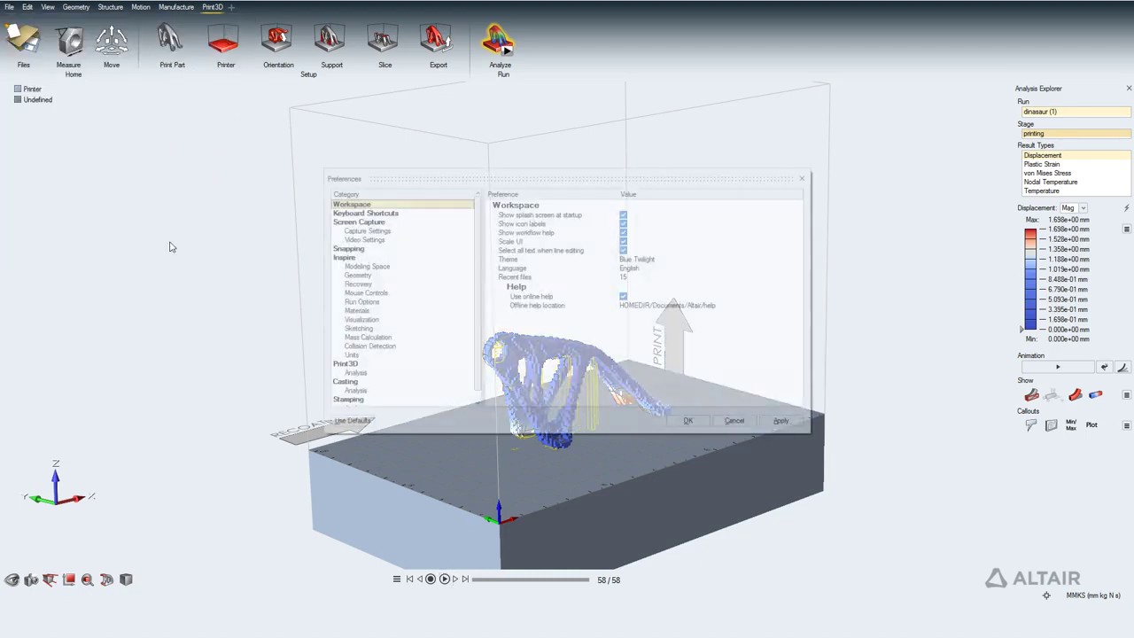
left_click_drag(451, 181, 297, 97)
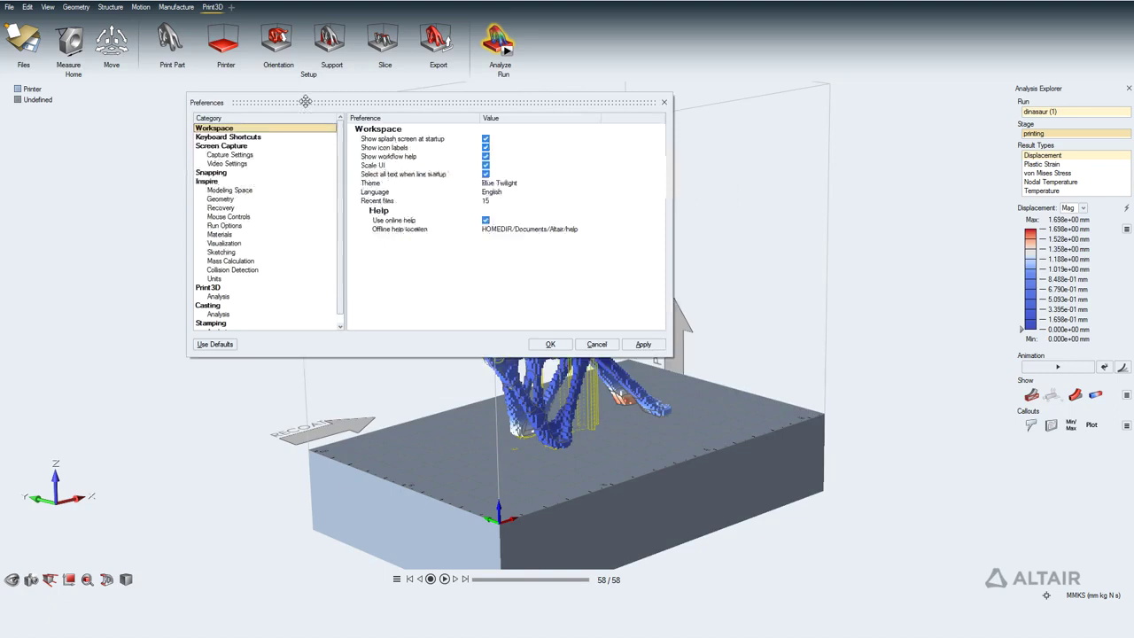
left_click(207, 288)
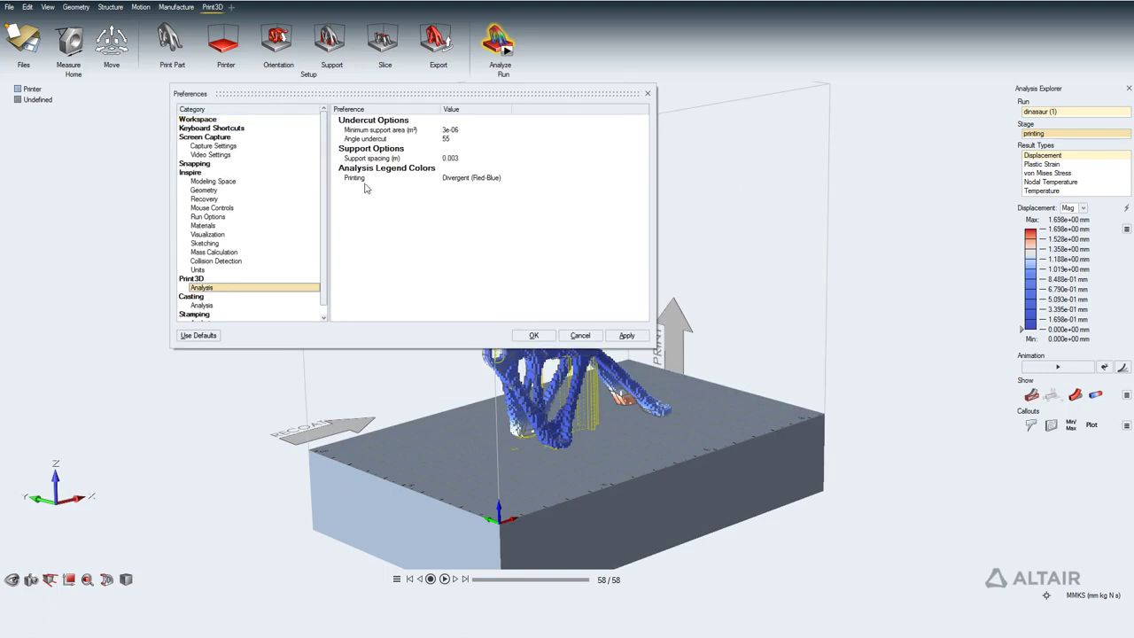
left_click(467, 180)
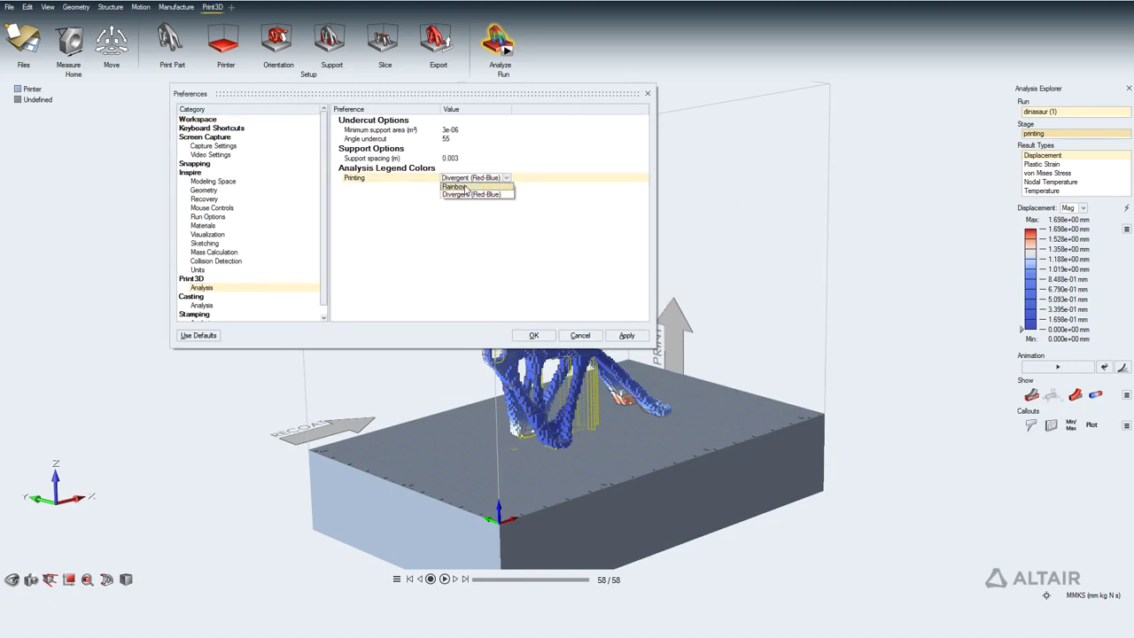
left_click(467, 189)
left_click(626, 336)
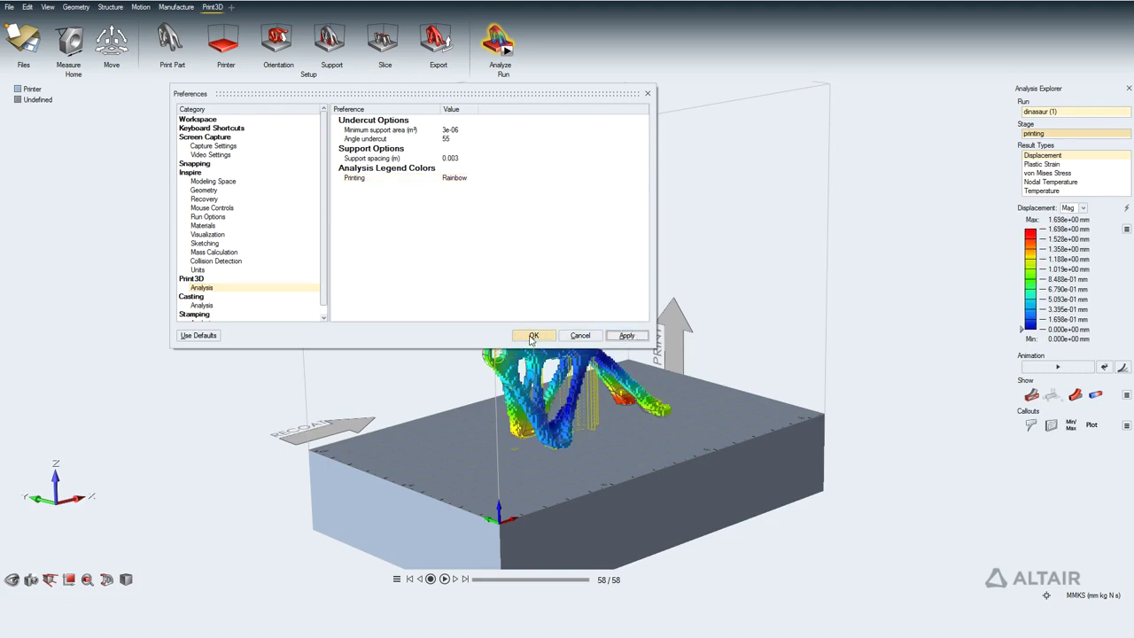
left_click(535, 336)
left_click(445, 580)
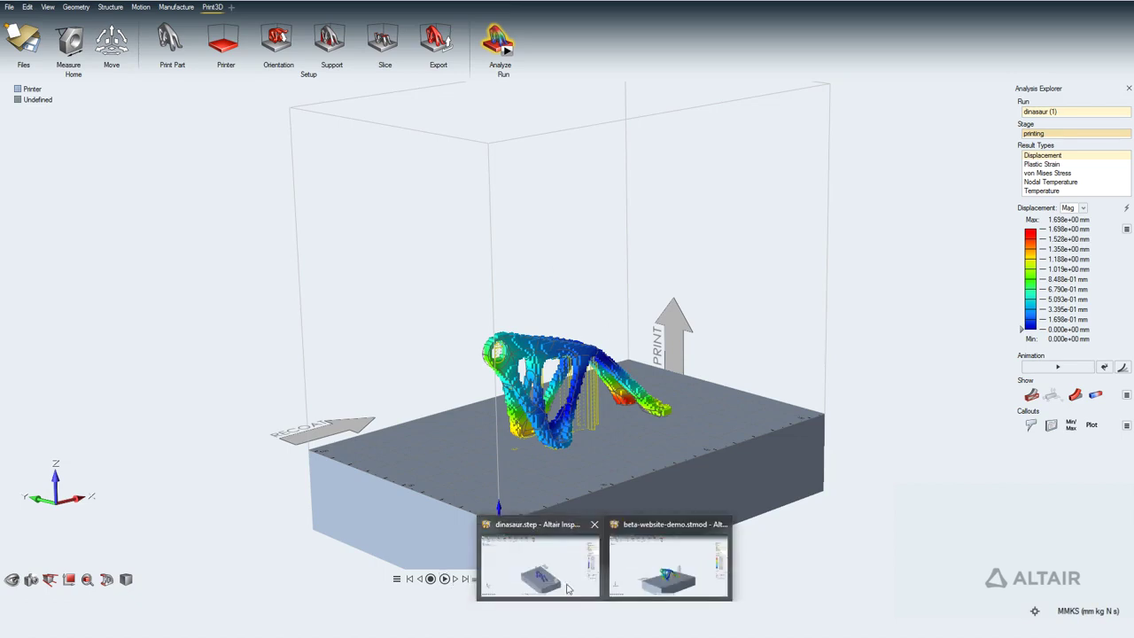
Switch to the dinasaur.step model window and leave its analysis results display.
left_click(567, 581)
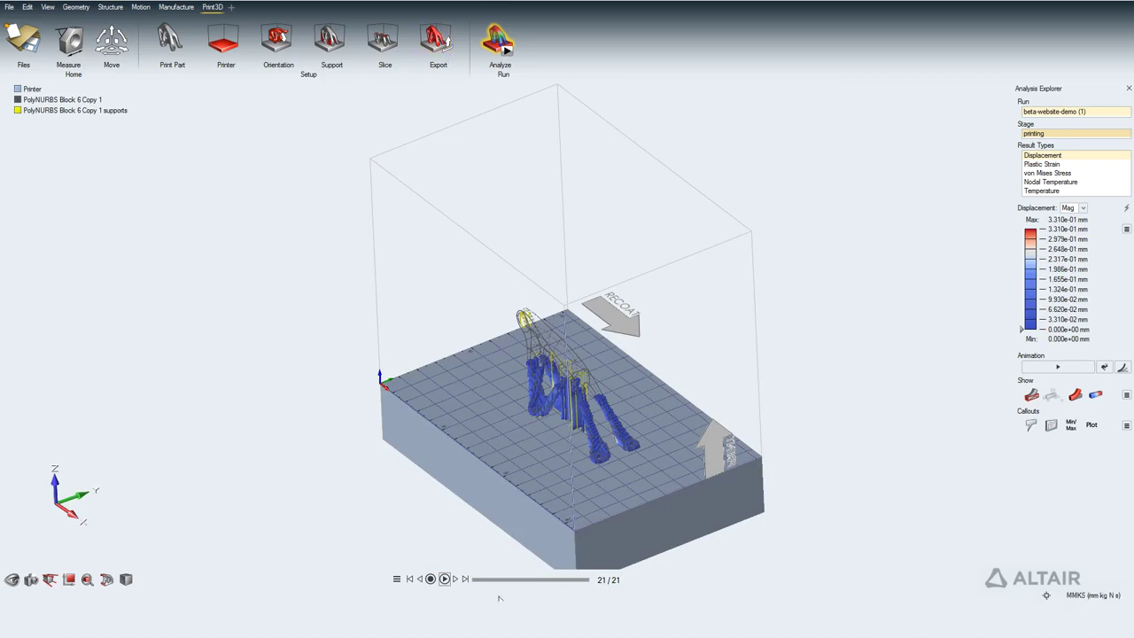
mouse_move(494, 37)
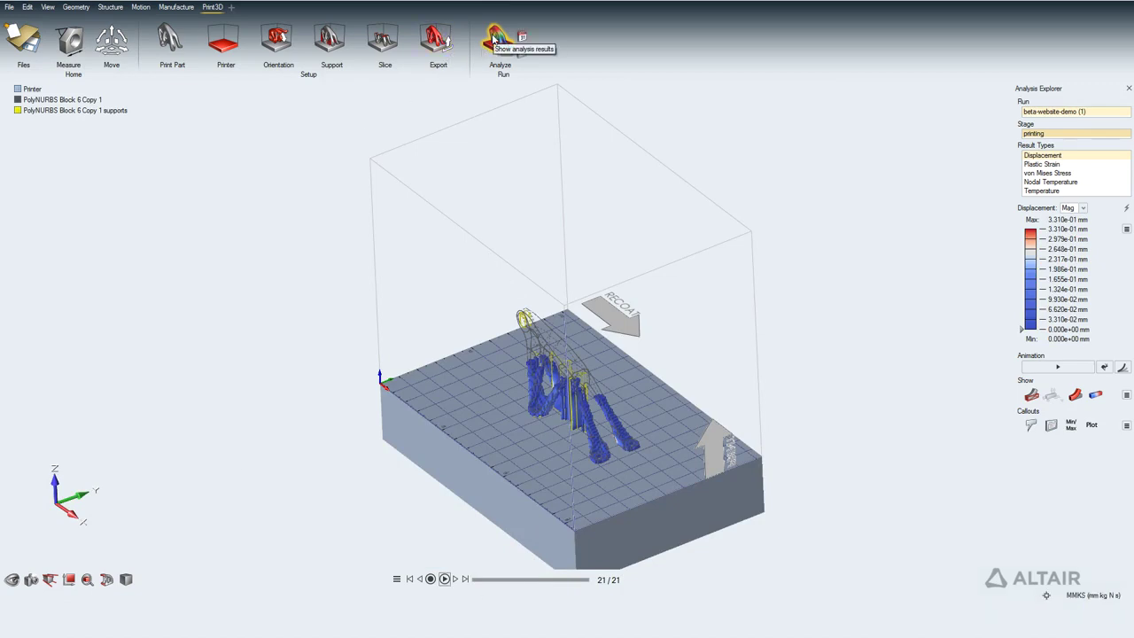
left_click(494, 37)
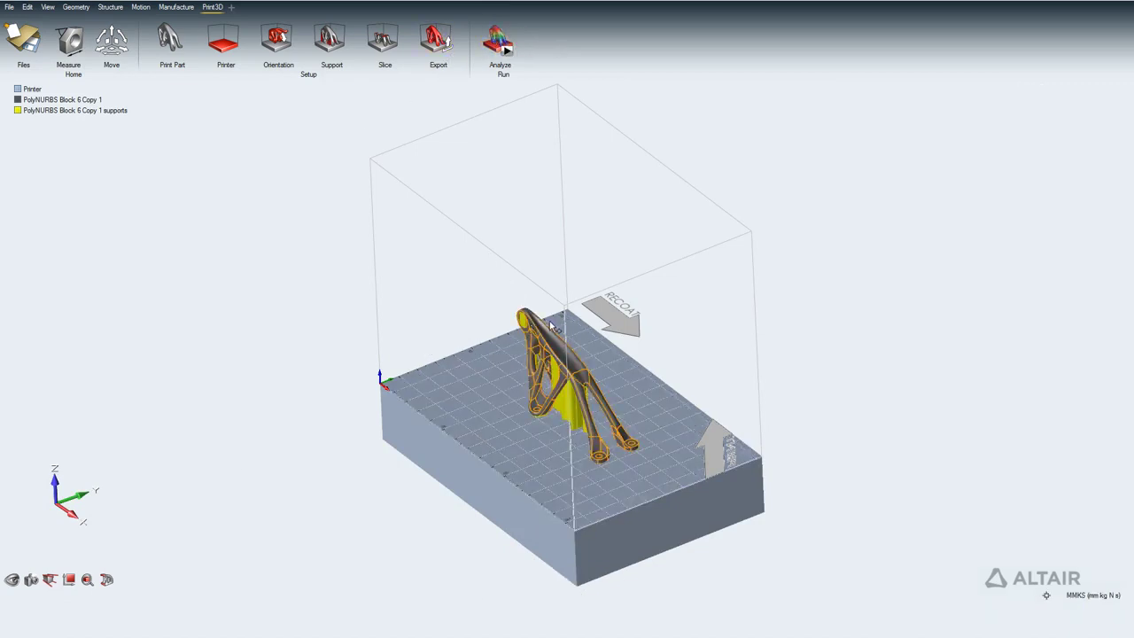
Convert the large support under the middle of the bracket from a solid wall to circular rod supports.
right_click_drag(510, 317, 586, 330)
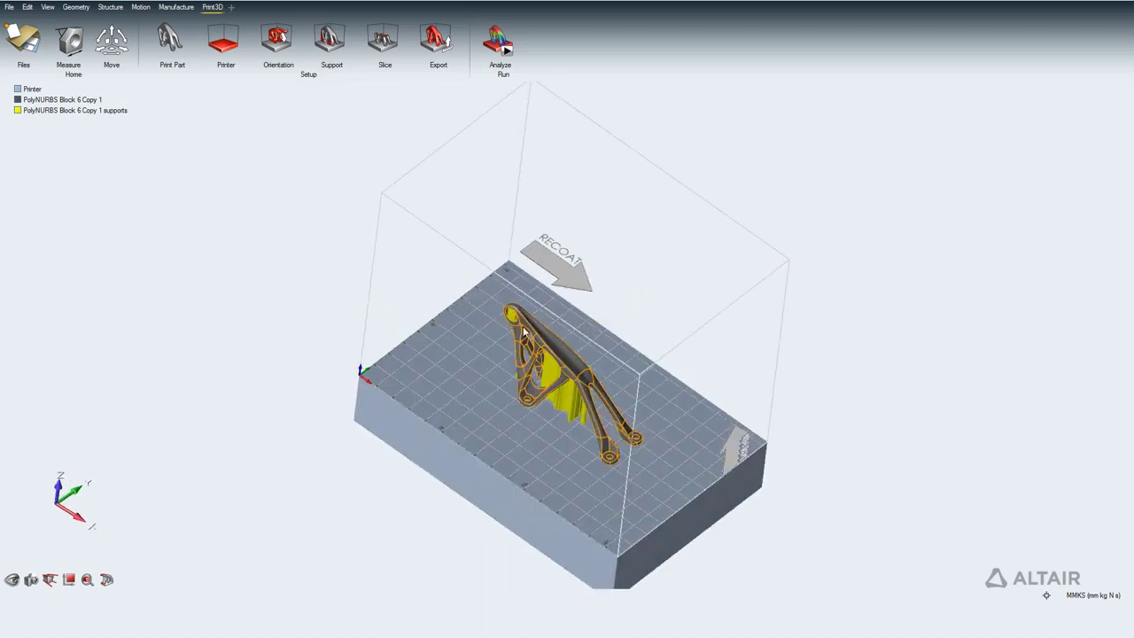
right_click_drag(490, 296, 510, 327)
scroll(511, 325, "up", 5)
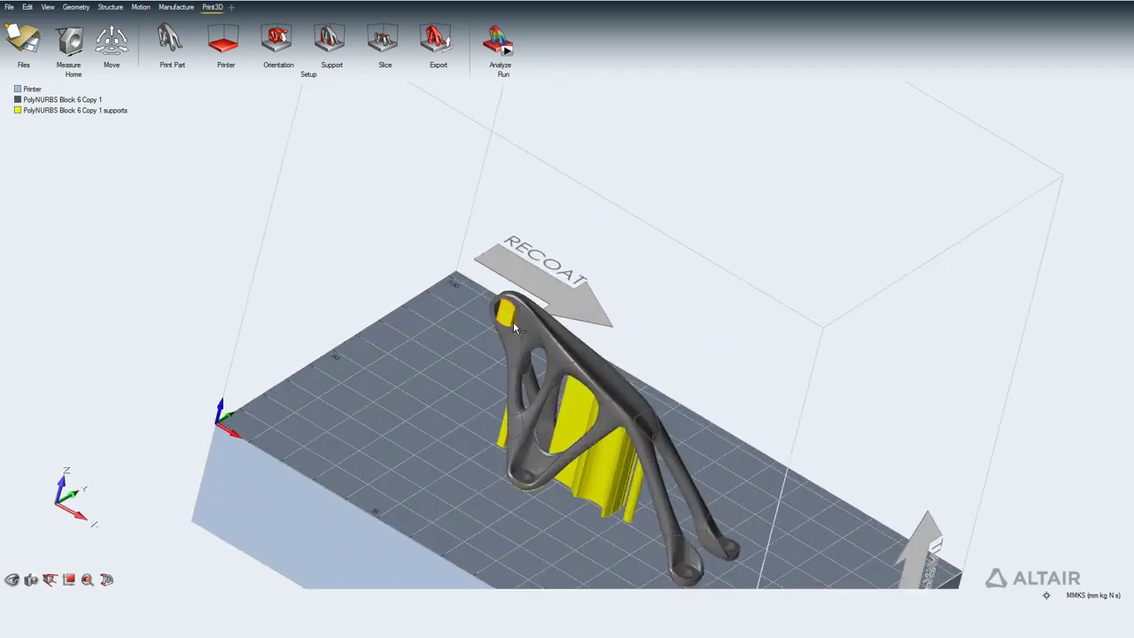
right_click_drag(600, 436, 649, 488)
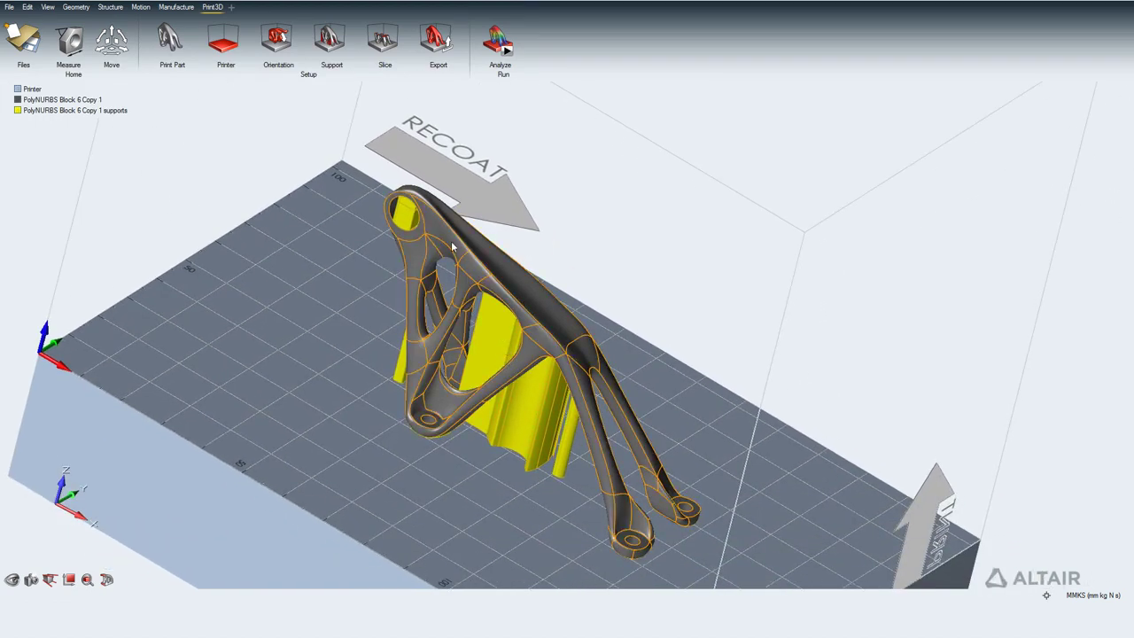
left_click(328, 40)
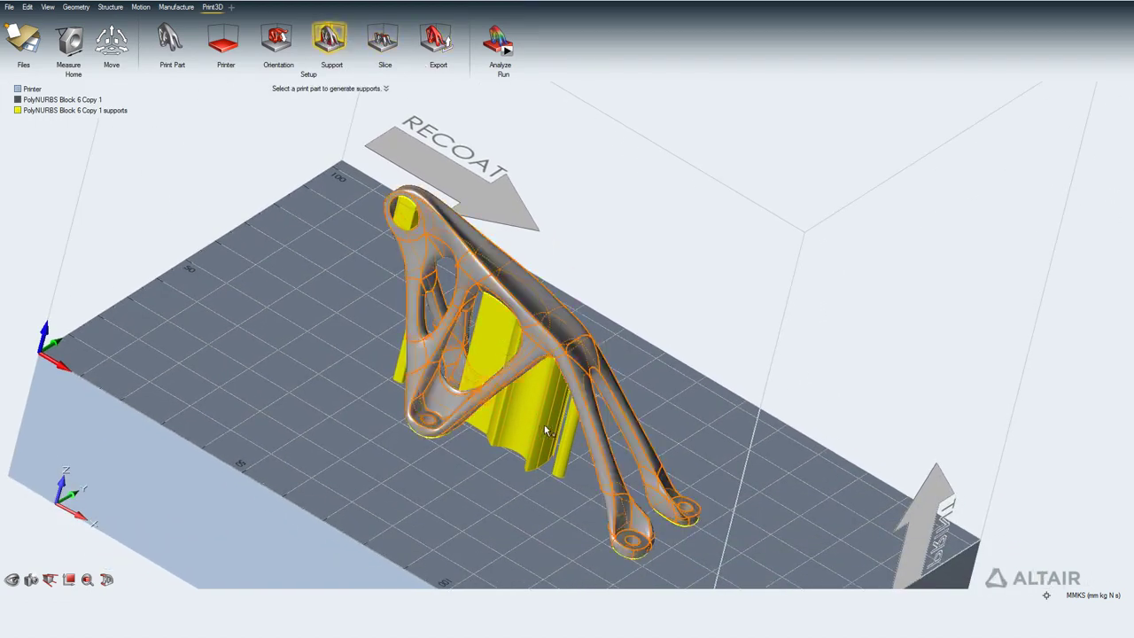
left_click(483, 350)
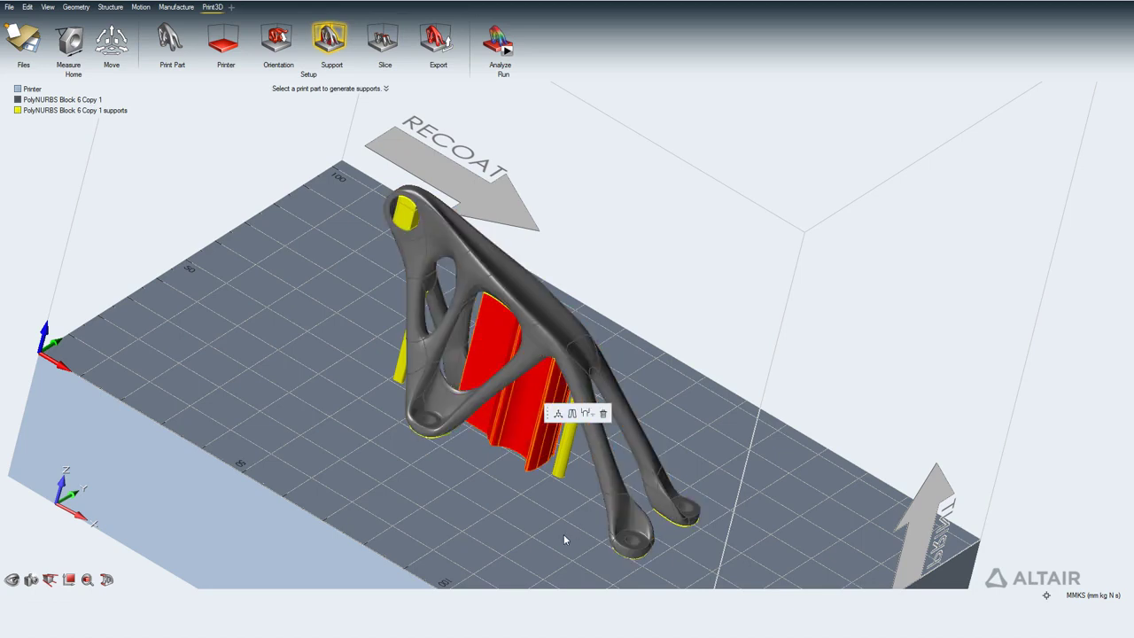
left_click(587, 414)
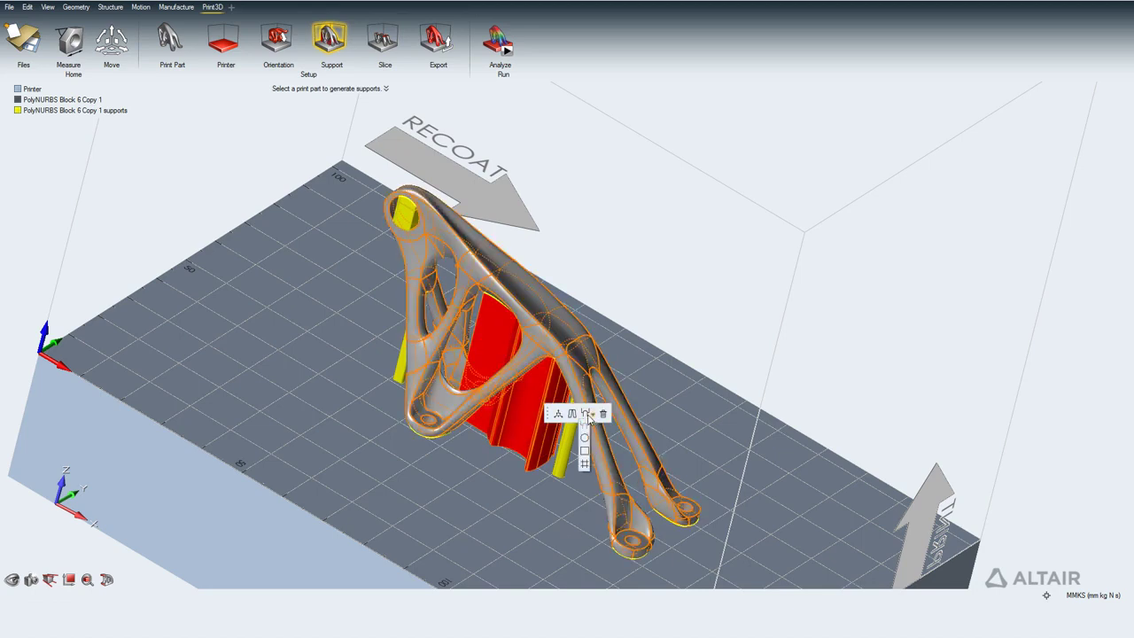
left_click(584, 439)
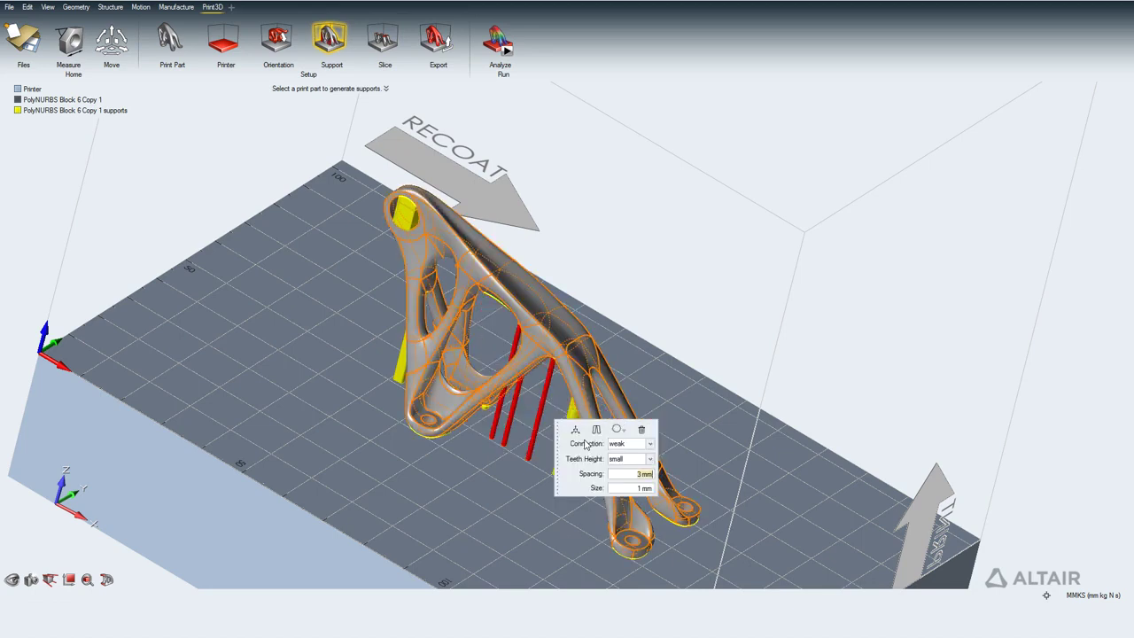
Set the rod spacing of the middle support to 2 mm, and reduce it further to 1 mm.
left_click(637, 473)
left_click(611, 488)
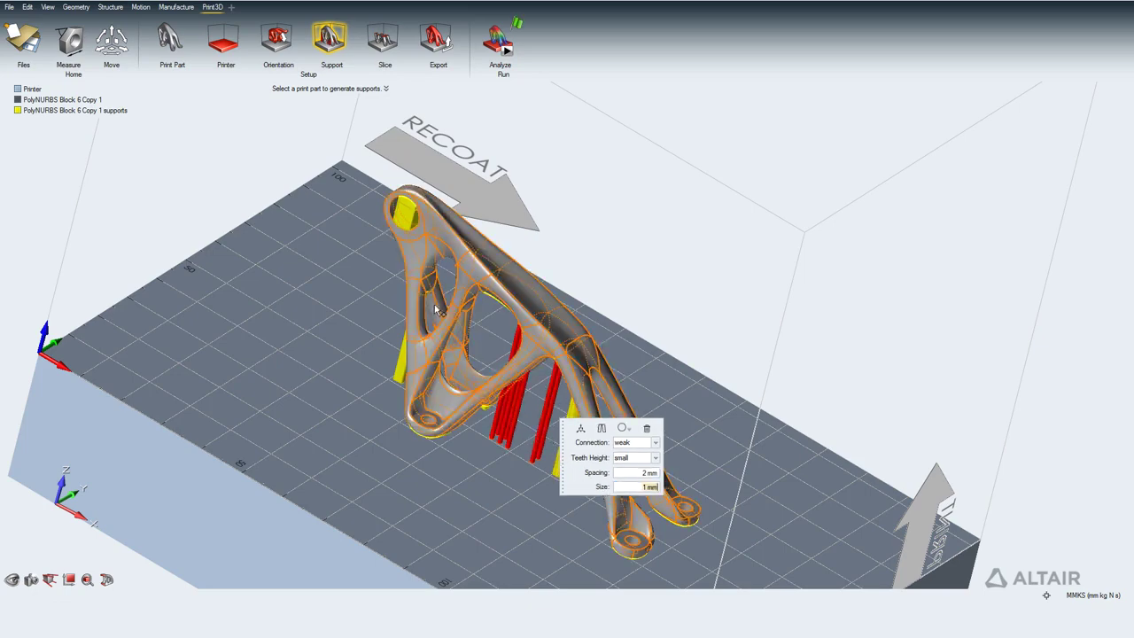
right_click_drag(535, 390, 641, 317)
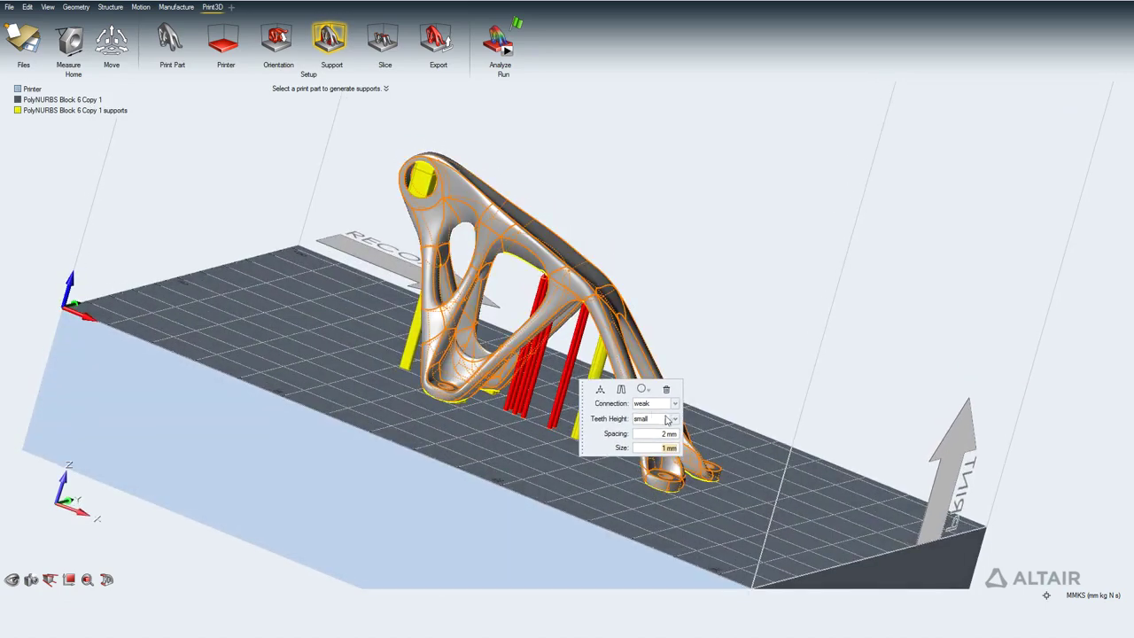
left_click(663, 435)
type("1")
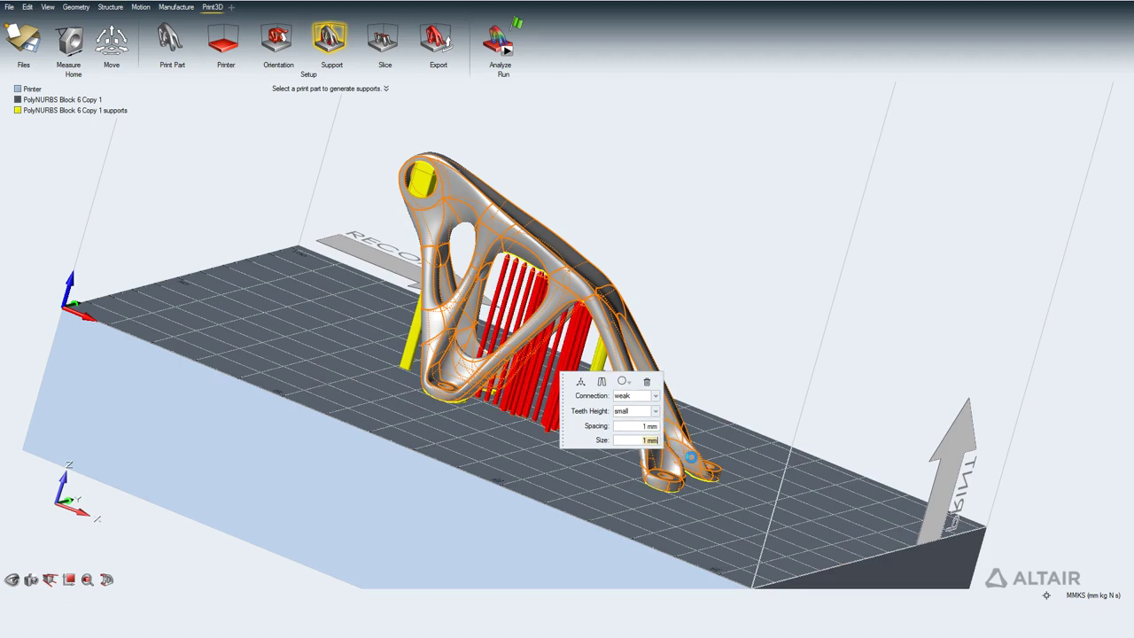
Convert the narrow solid support under the leg nearest the bracket's eye end to square rods.
right_click_drag(409, 346, 378, 366)
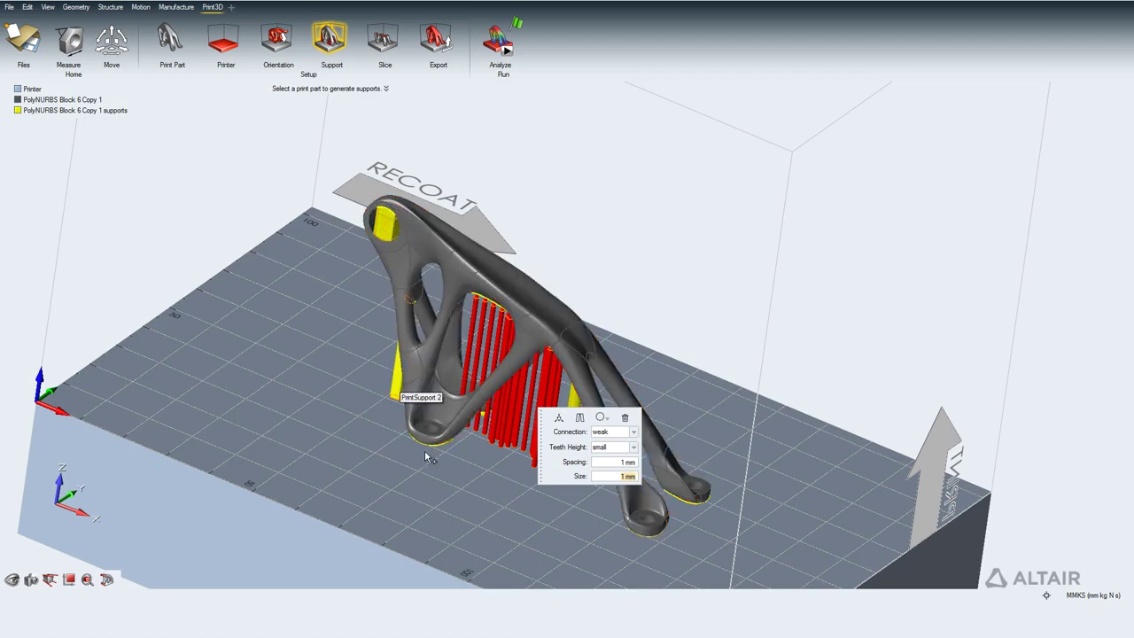
right_click_drag(425, 455, 368, 420)
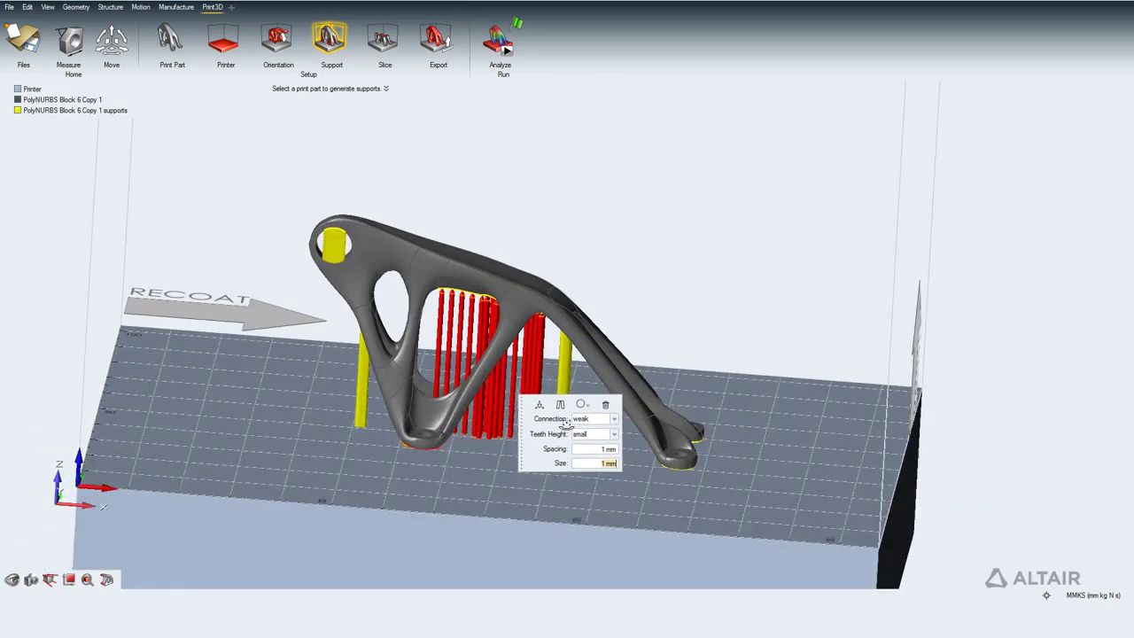
left_click(364, 403)
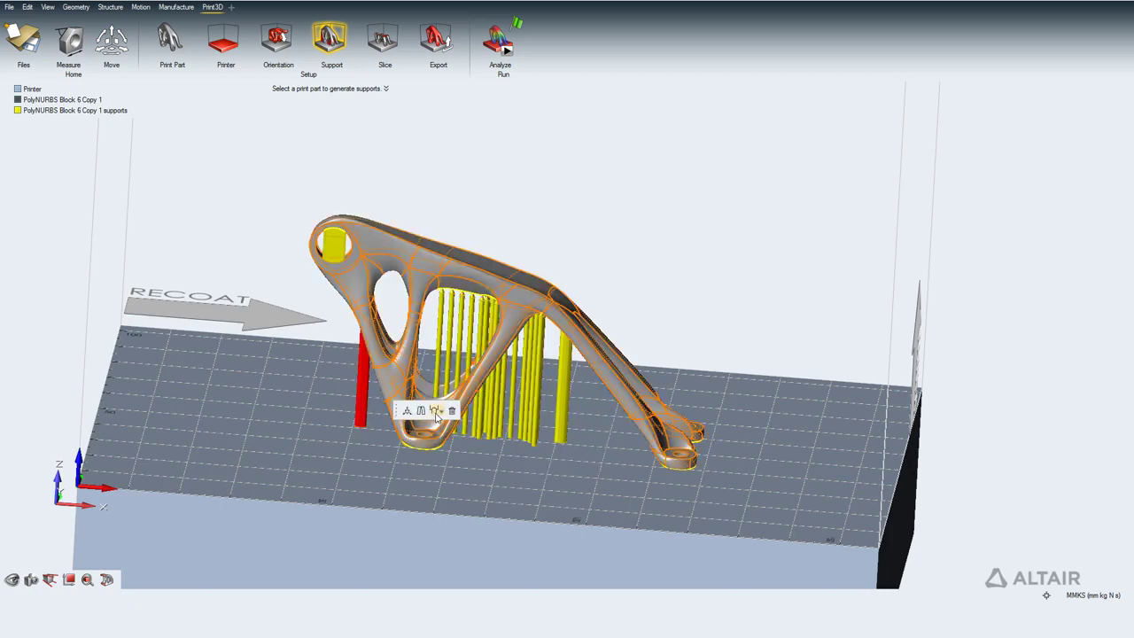
left_click(435, 410)
left_click(433, 447)
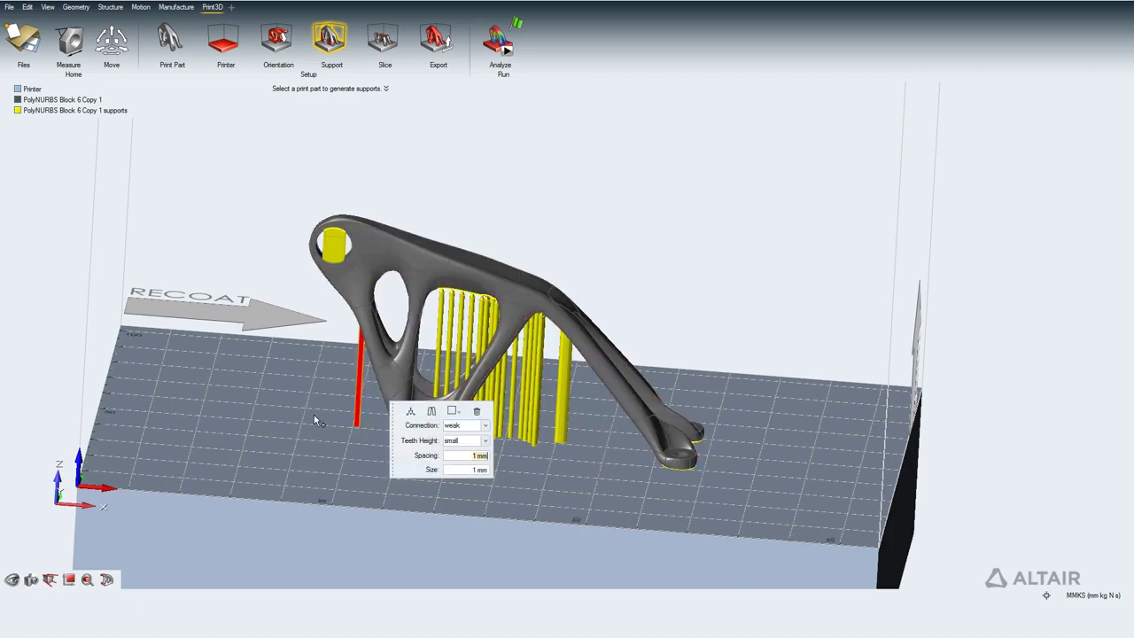
Set the connection of the square rod support to medium, inspect its tip, and raise the connection to strong.
right_click_drag(352, 383, 379, 339)
scroll(372, 359, "up", 3)
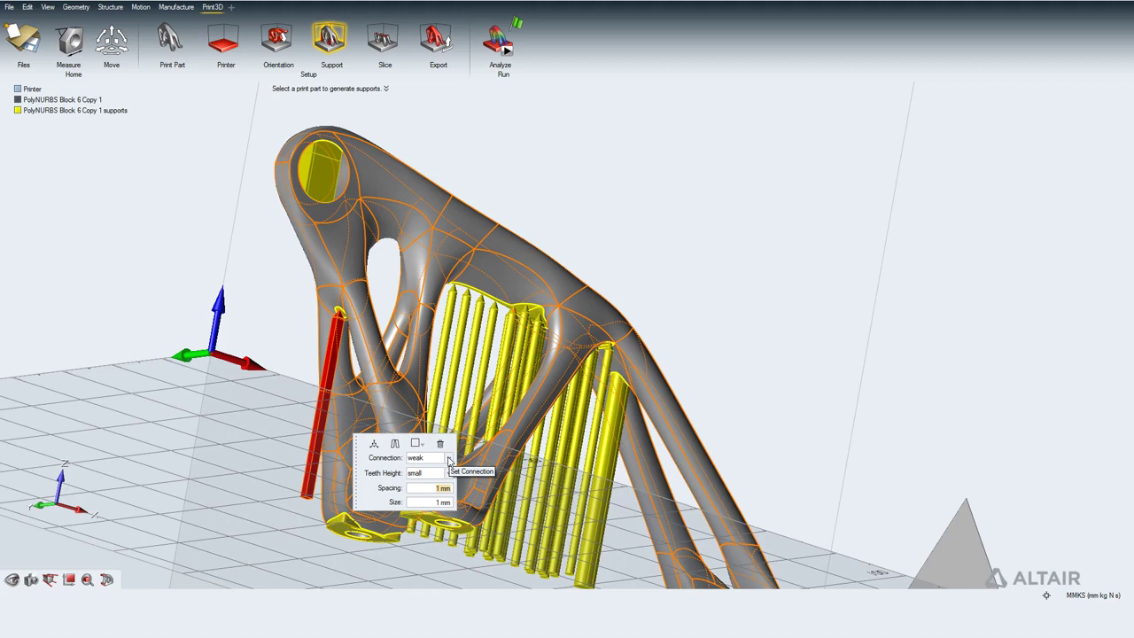
left_click(449, 459)
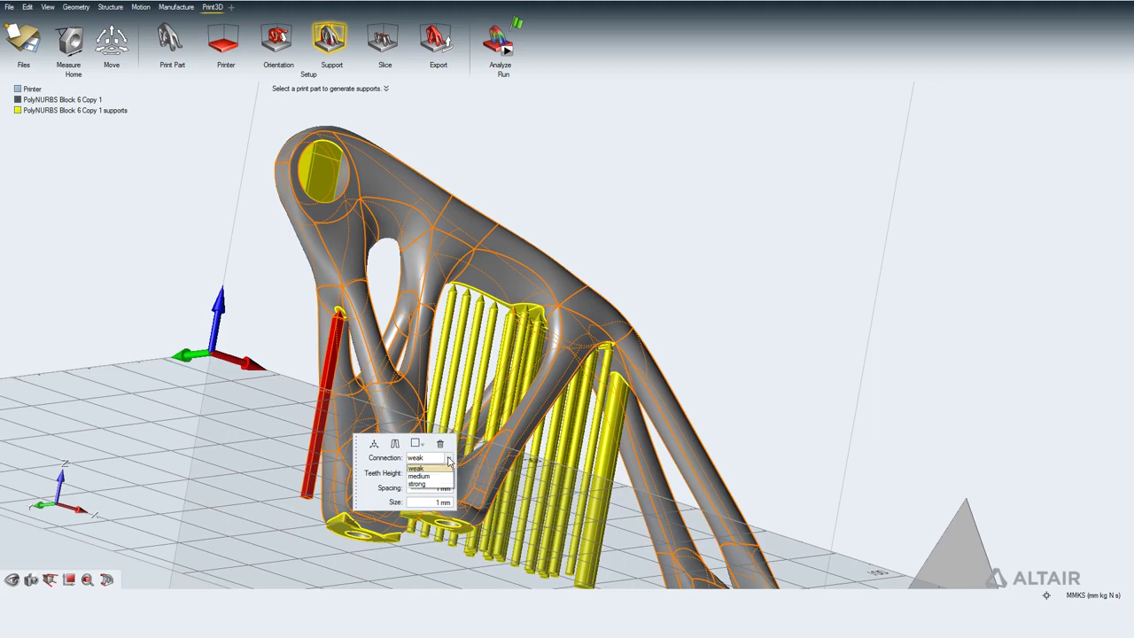
left_click(438, 476)
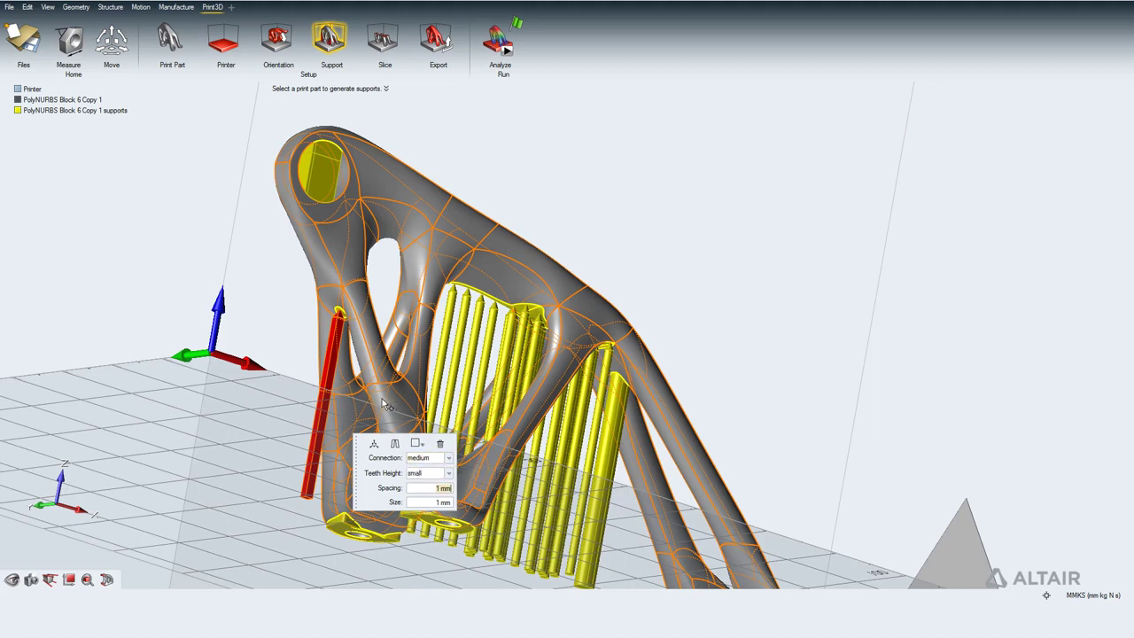
scroll(350, 315, "up", 8)
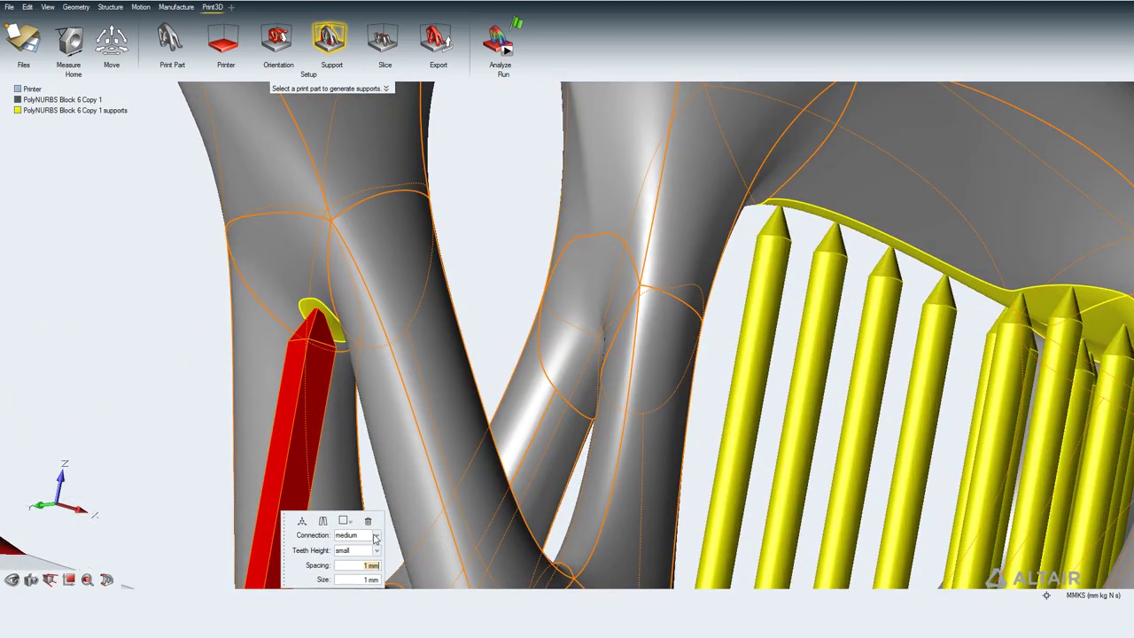
left_click(375, 536)
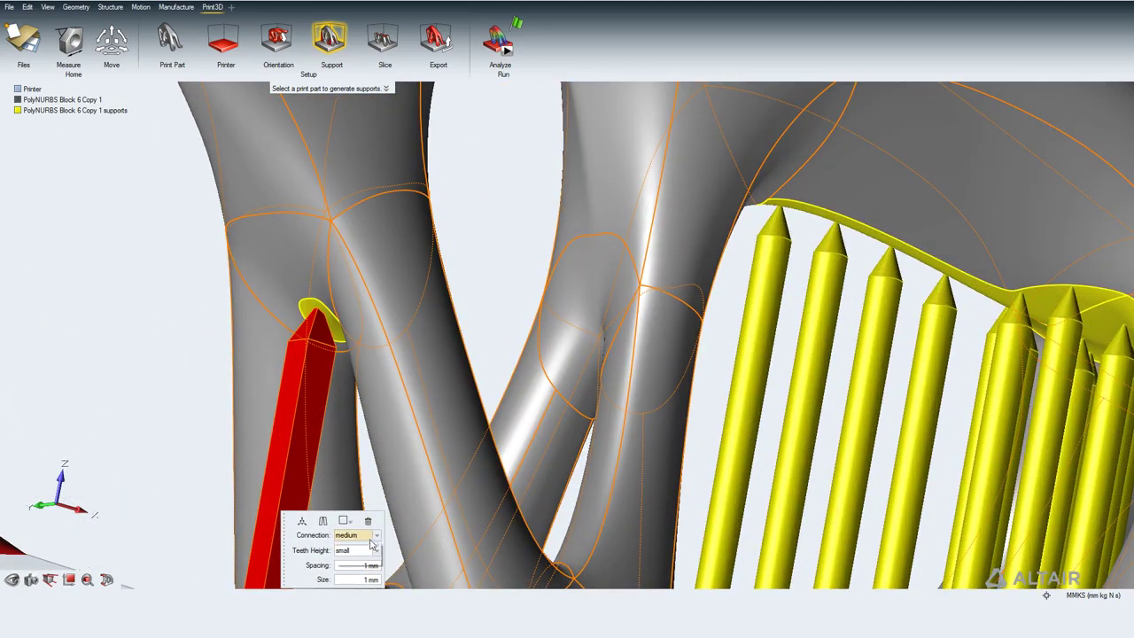
left_click(370, 550)
left_click(376, 536)
left_click(368, 566)
left_click(368, 565)
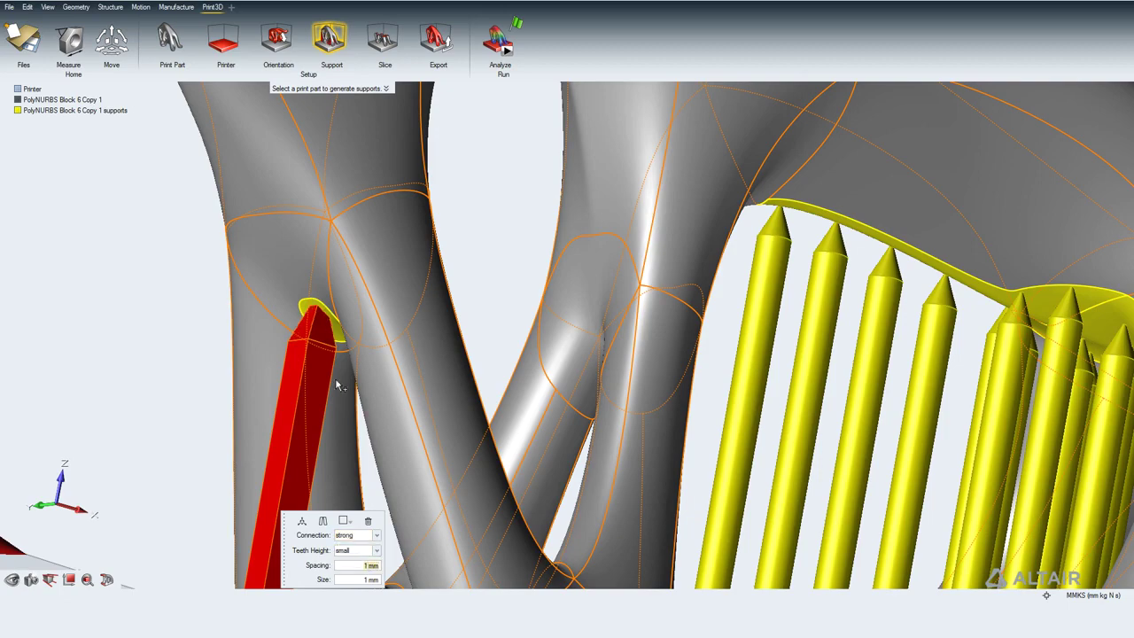
Split the support inside the bracket's eye hole in two by drawing a lengthwise partition line through its shadow on the printing bed.
scroll(256, 426, "down", 6)
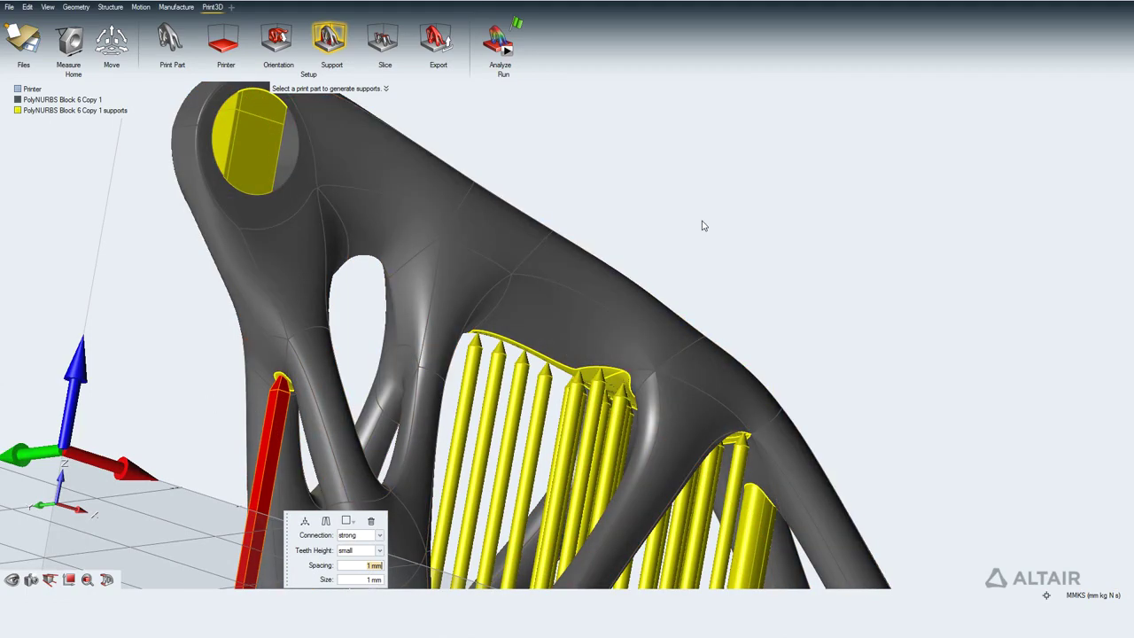
right_click_drag(686, 274, 550, 321)
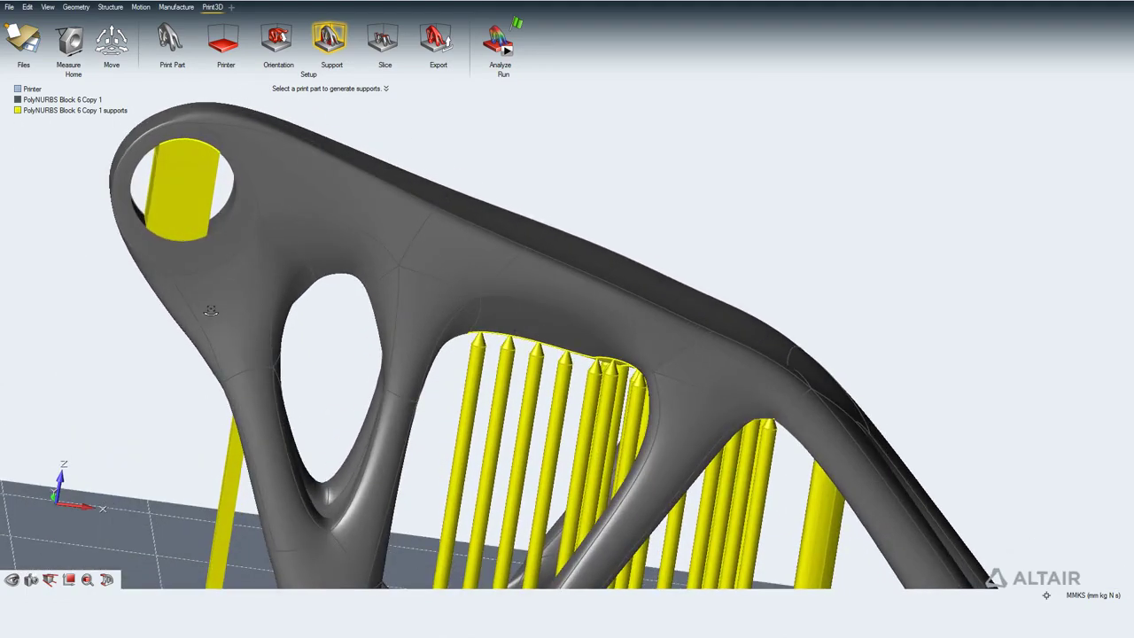
scroll(204, 306, "down", 5)
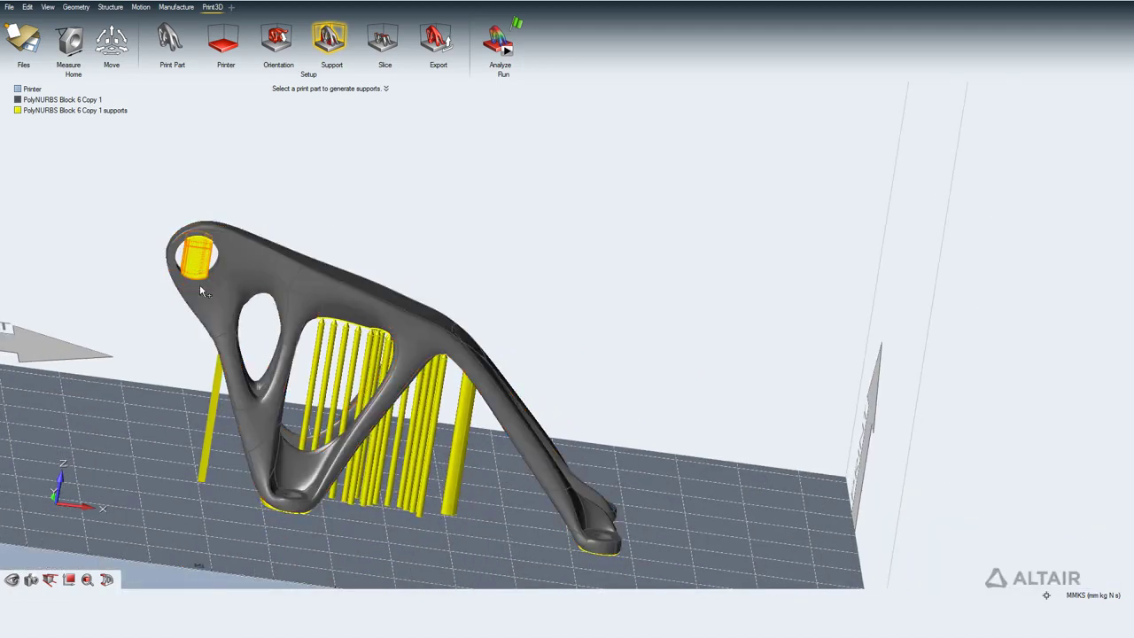
scroll(188, 367, "up", 2)
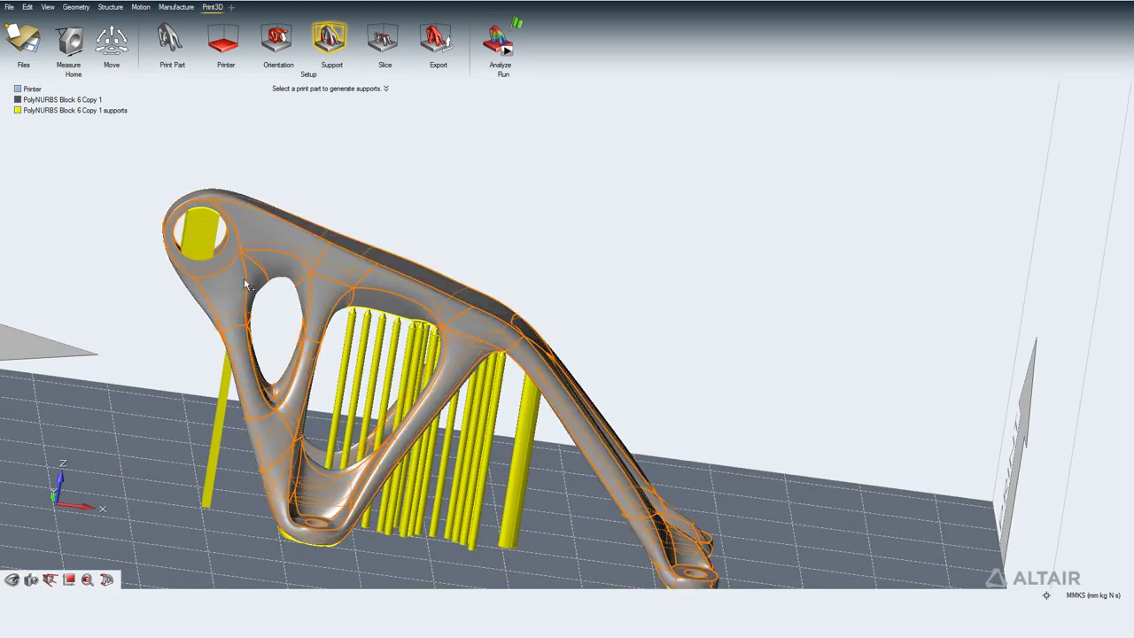
left_click(203, 246)
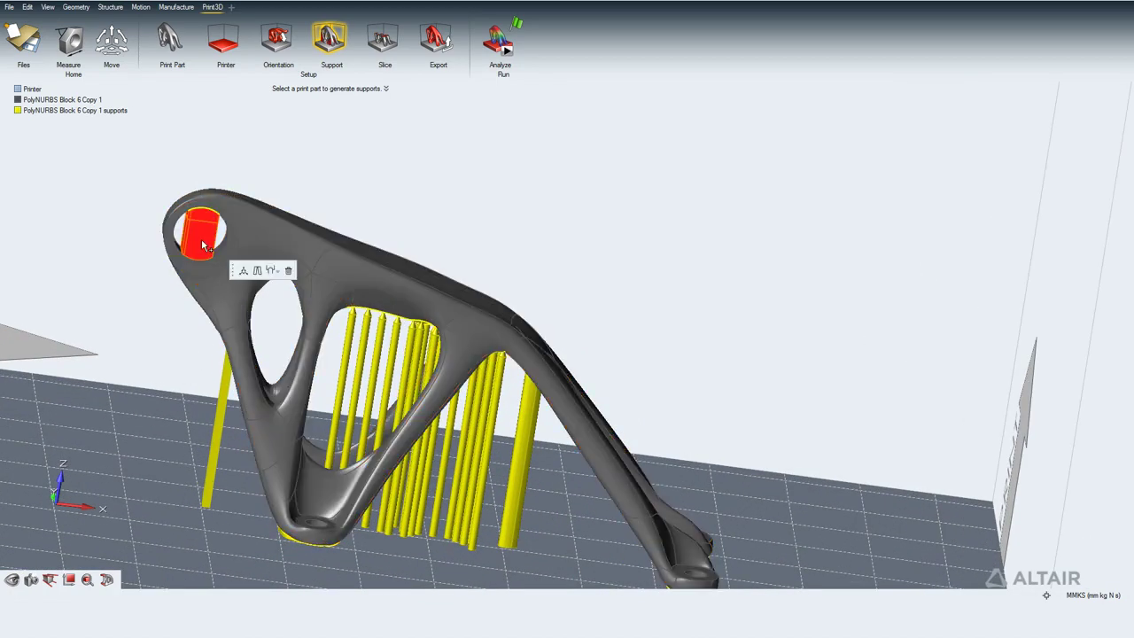
left_click(257, 271)
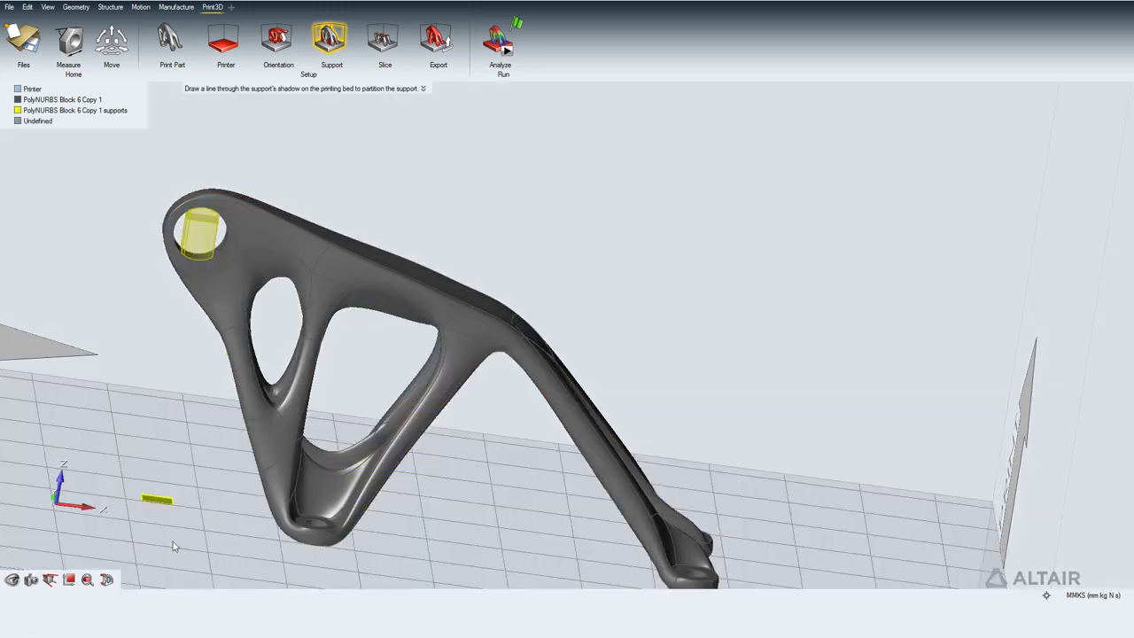
right_click_drag(200, 490, 197, 531)
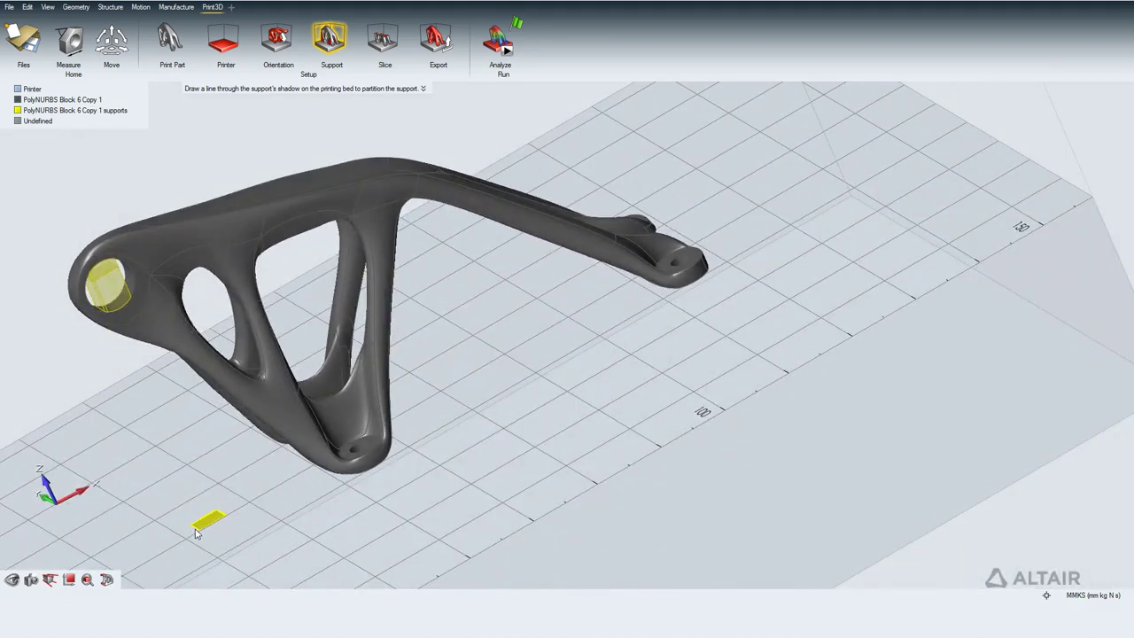
left_click_drag(197, 532, 238, 508)
left_click(233, 510)
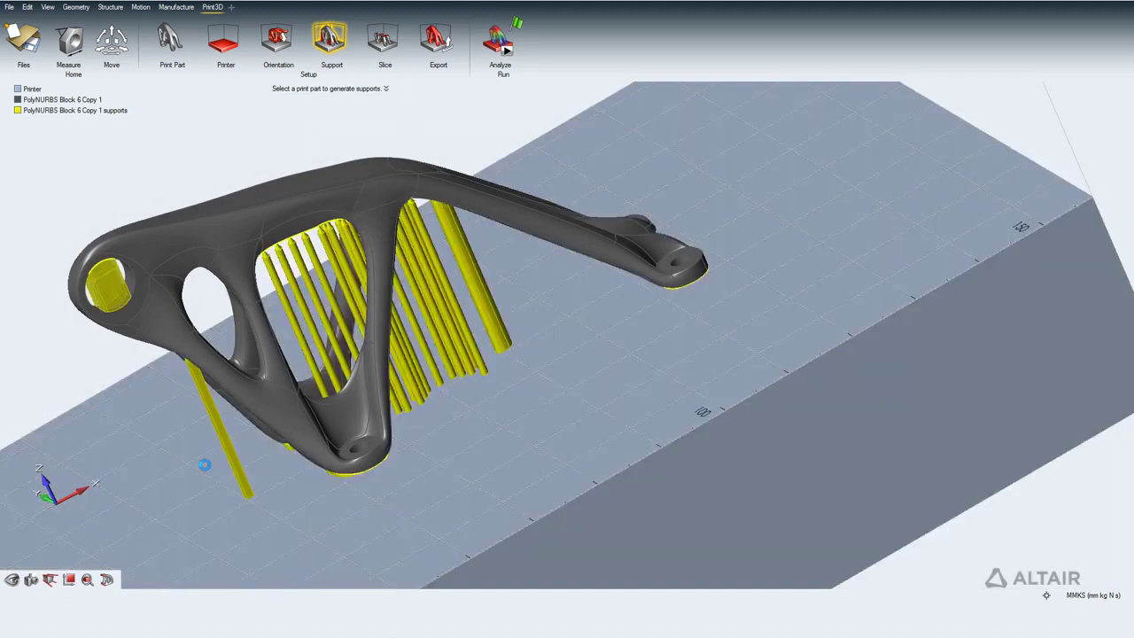
Reroute one half of the split eye support, moving its bend point -9 mm in Z and outward along Y to reach the bed.
left_click(116, 302)
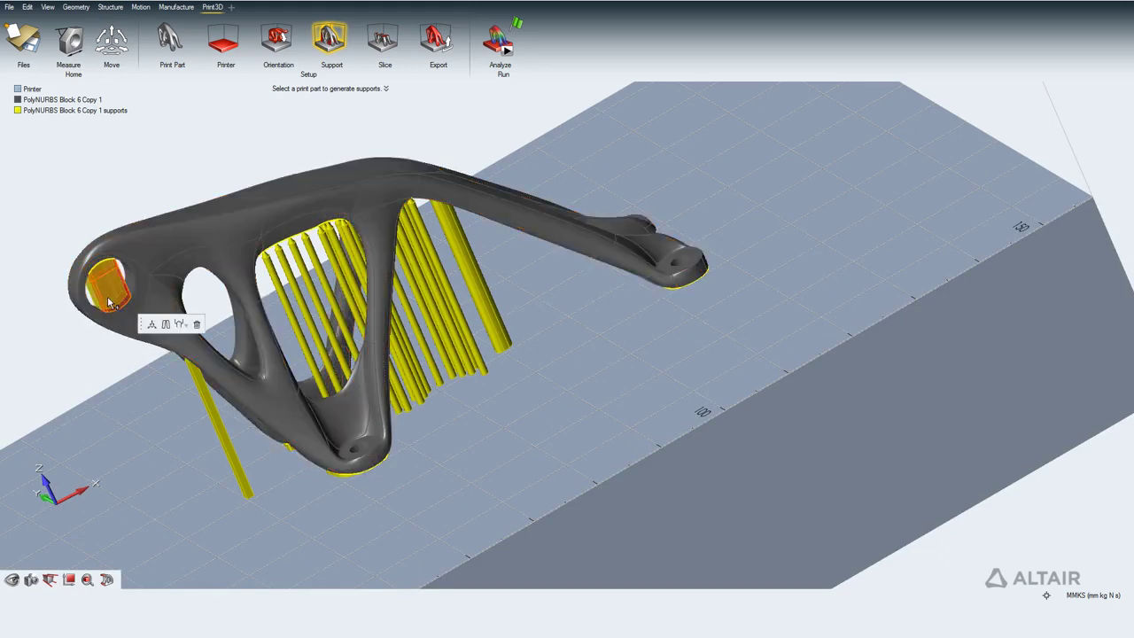
left_click(166, 324)
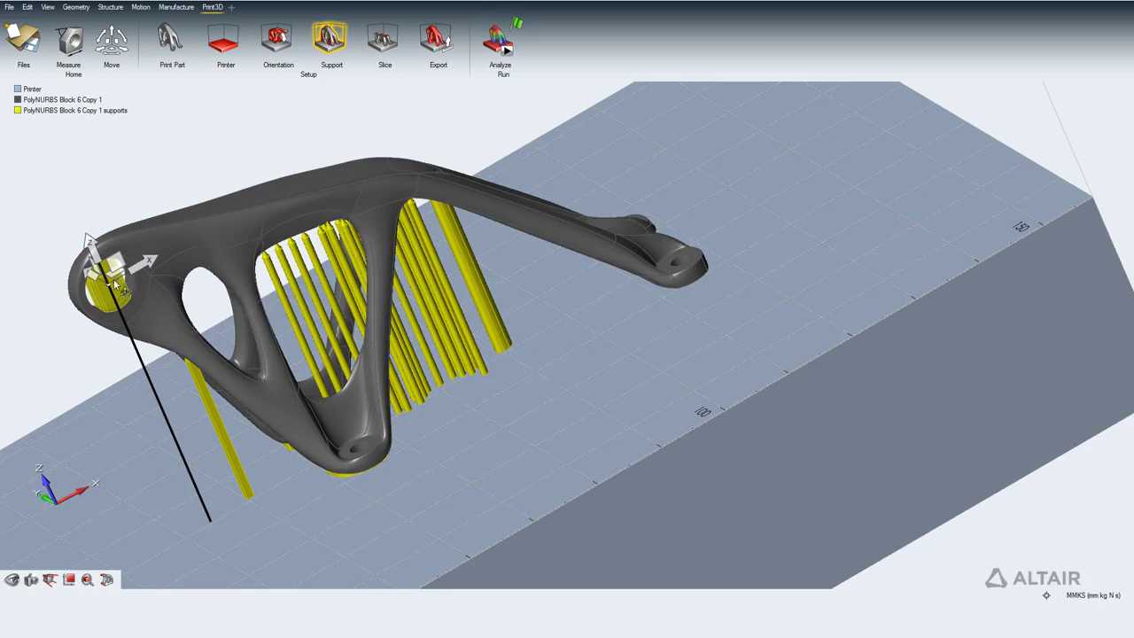
left_click_drag(114, 298, 133, 325)
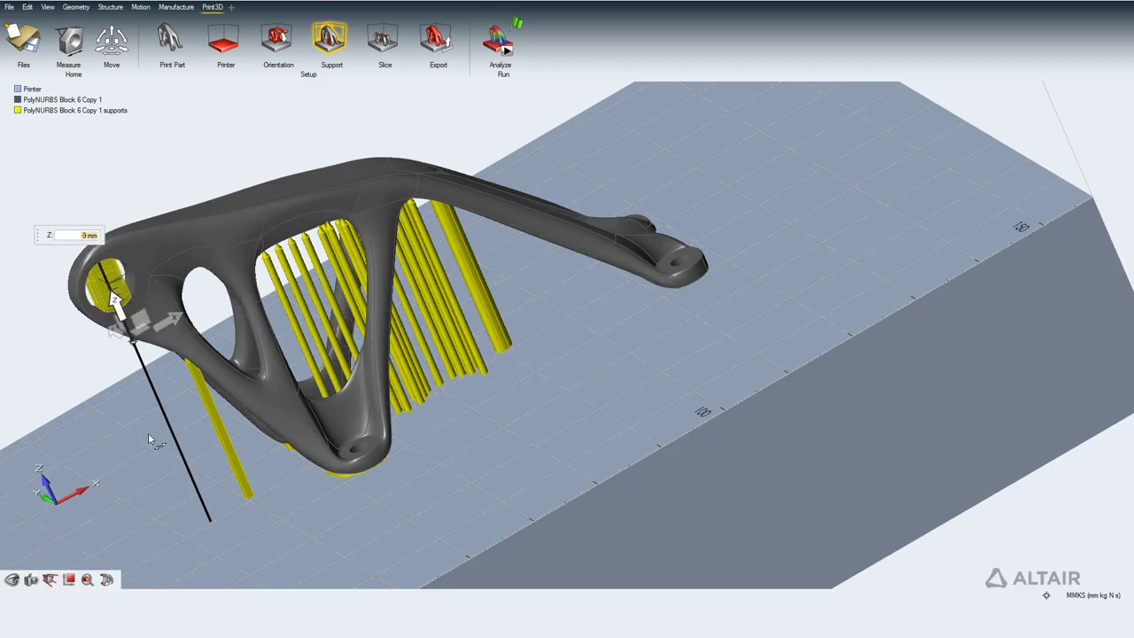
right_click_drag(131, 424, 206, 405)
left_click_drag(219, 282, 286, 299)
right_click_drag(310, 352, 361, 347)
Reroute the other half of the eye support outward on the opposite side of the bracket, moving its bend point 9 mm in Y.
left_click(279, 246)
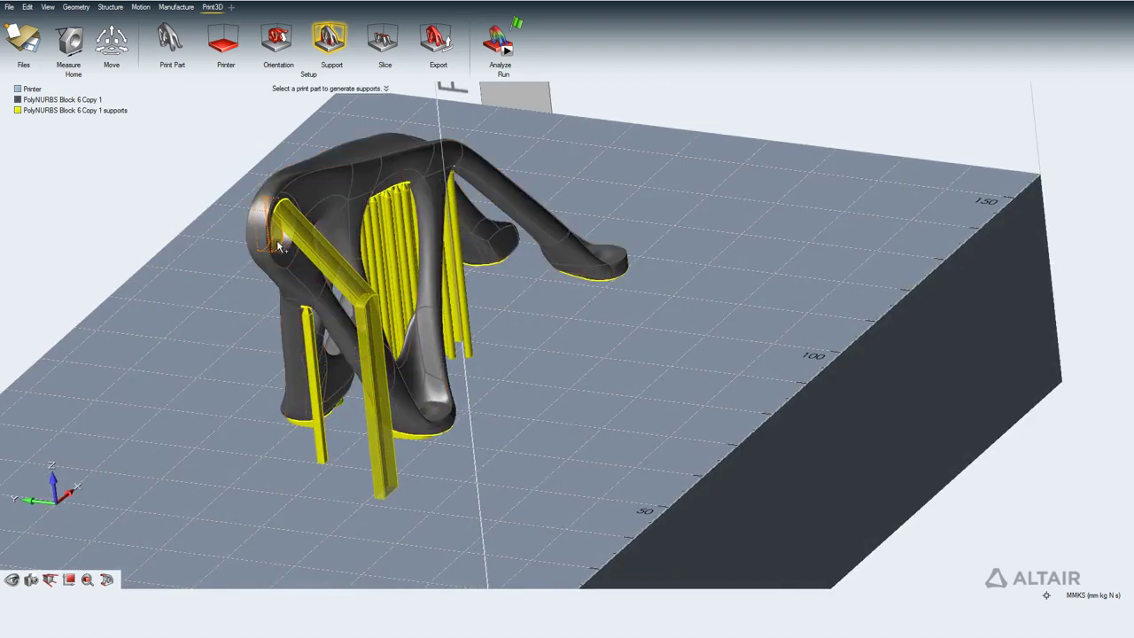
left_click(257, 246)
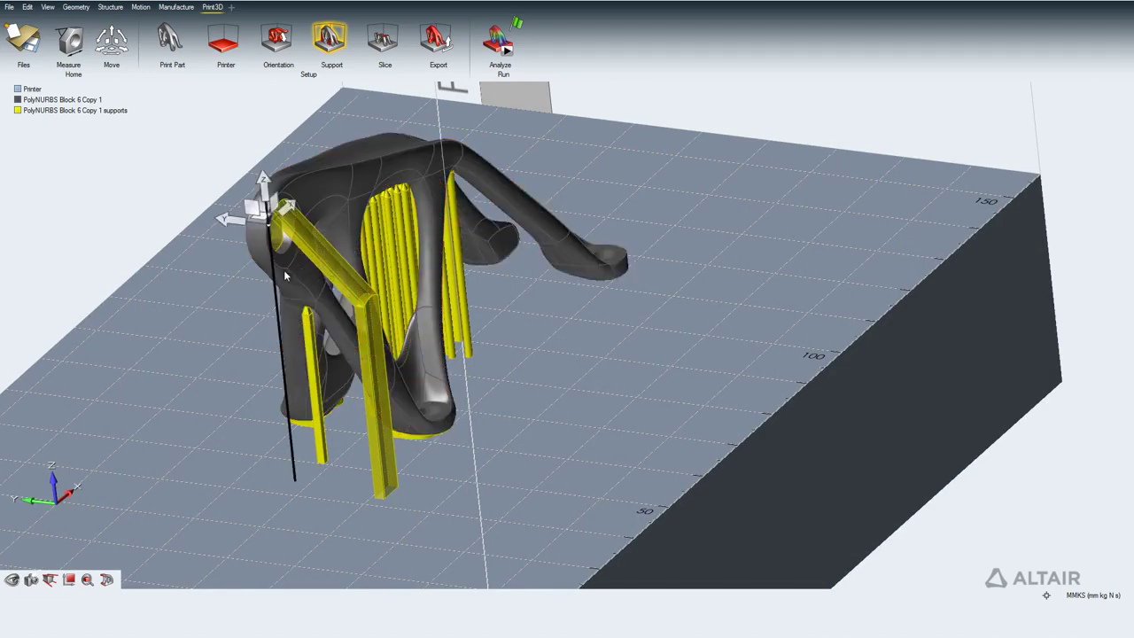
left_click_drag(239, 224, 173, 213)
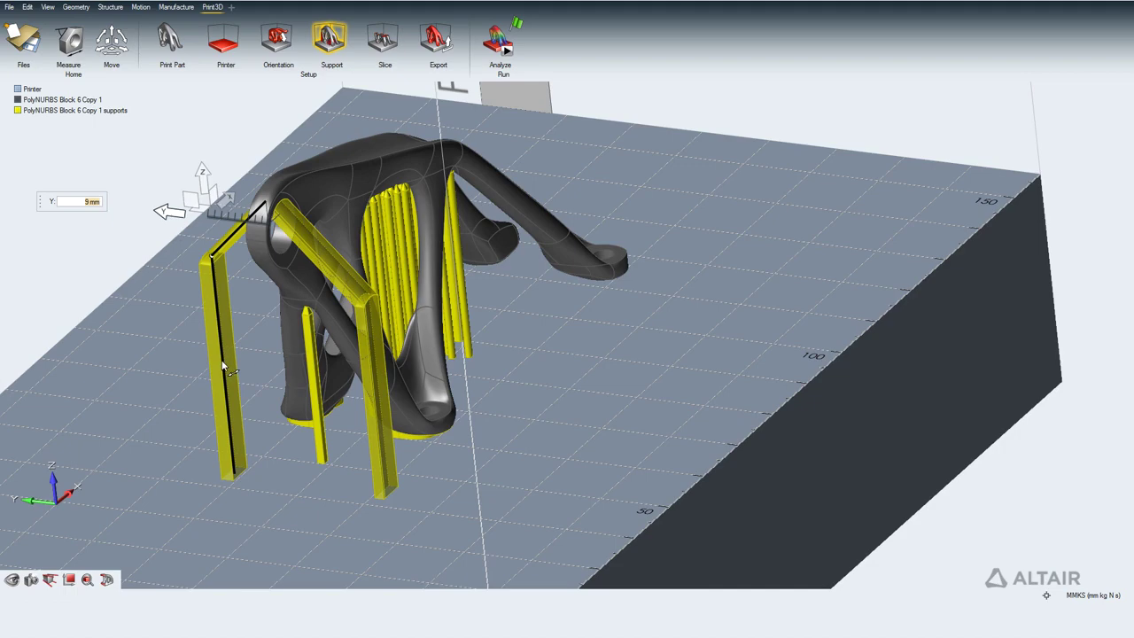
left_click(177, 297)
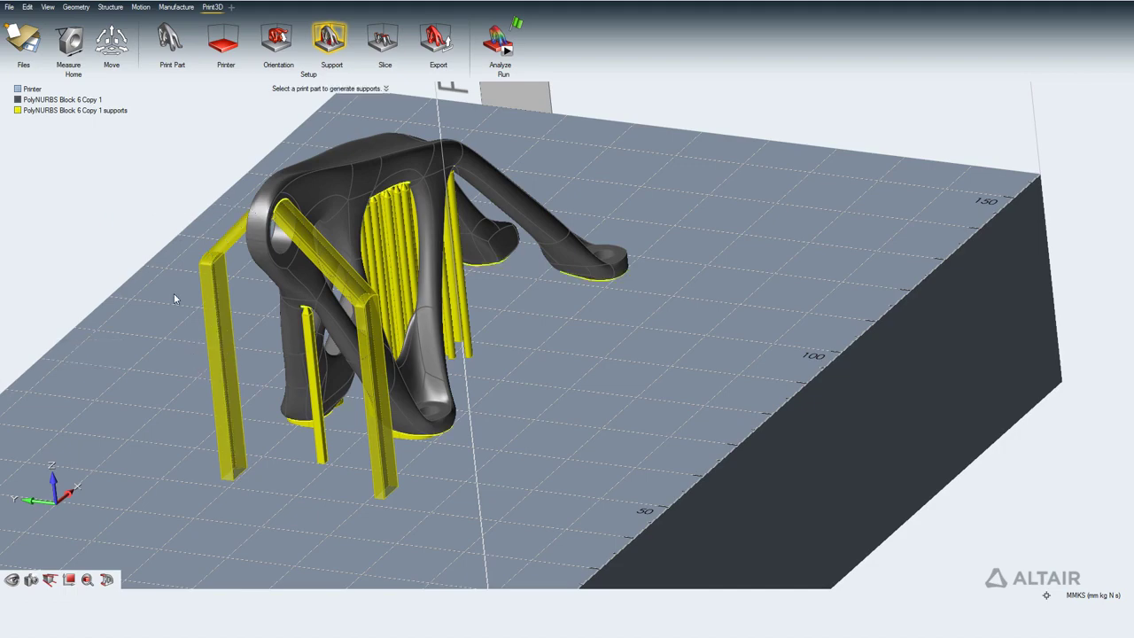
Convert both angled eye supports to square rods, trying circular rods on the first one before choosing square.
left_click(228, 325)
left_click(322, 378)
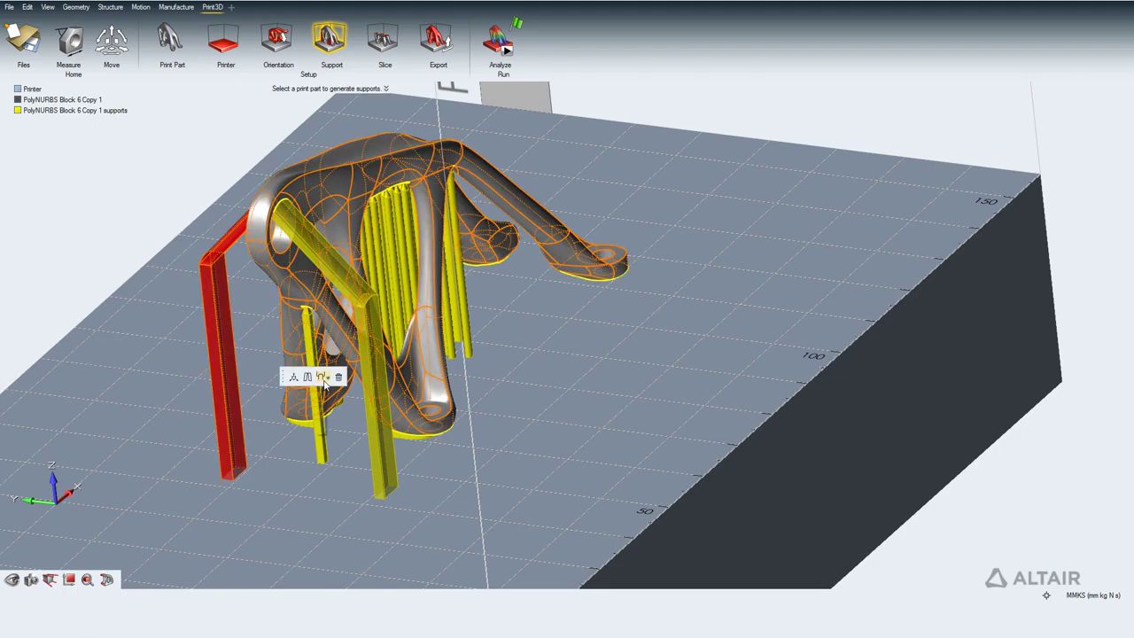
left_click(321, 400)
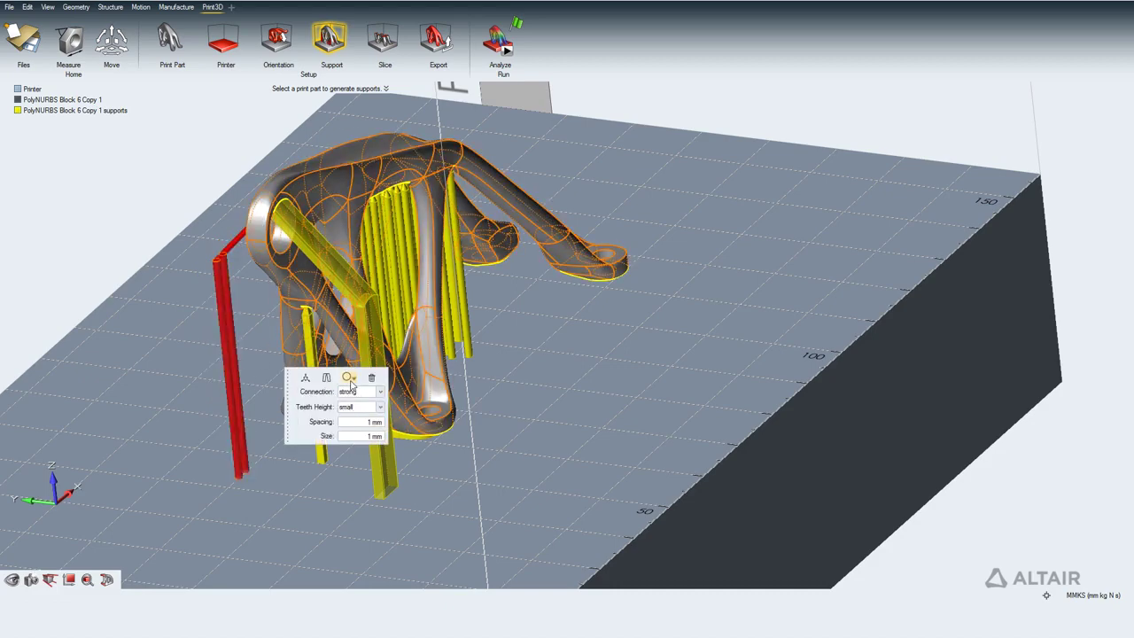
left_click(349, 378)
left_click(348, 416)
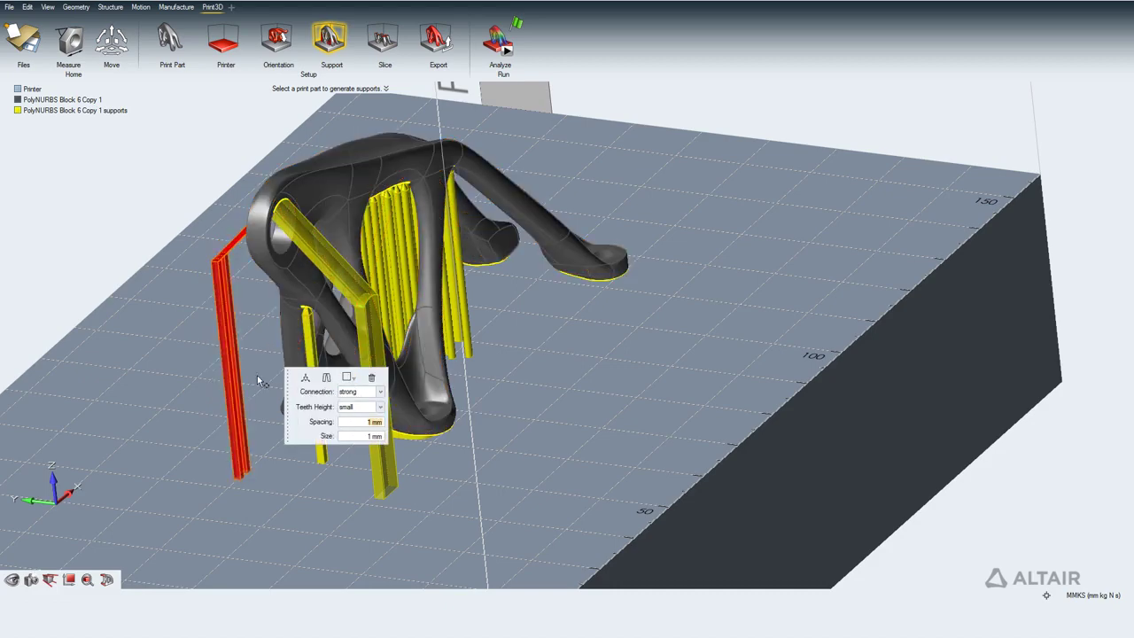
left_click(371, 305)
left_click(401, 387)
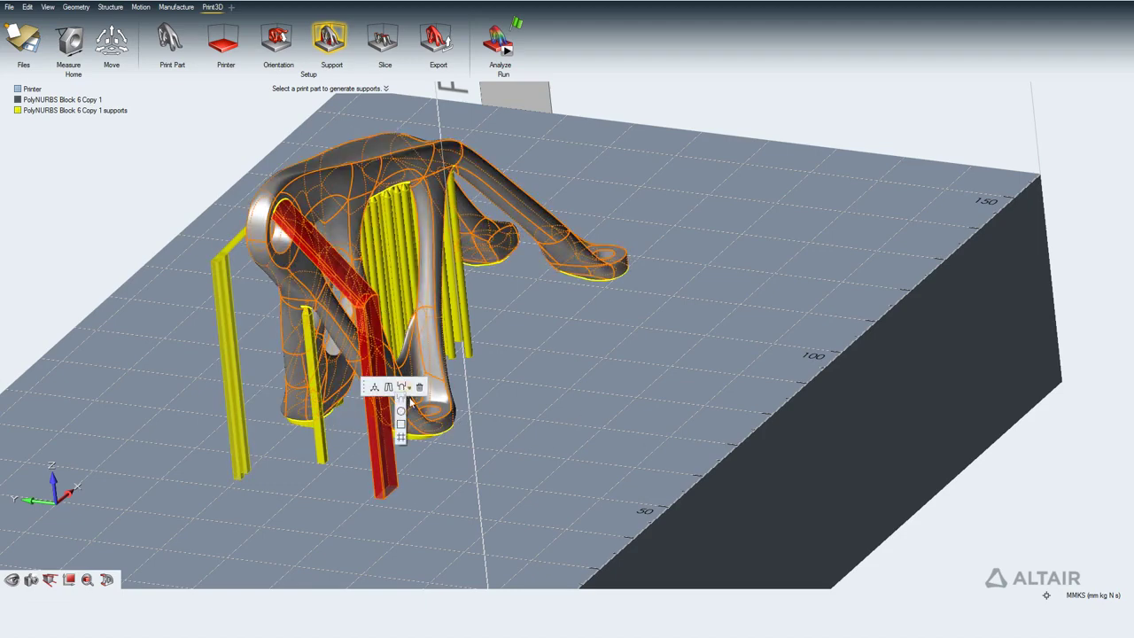
left_click(401, 425)
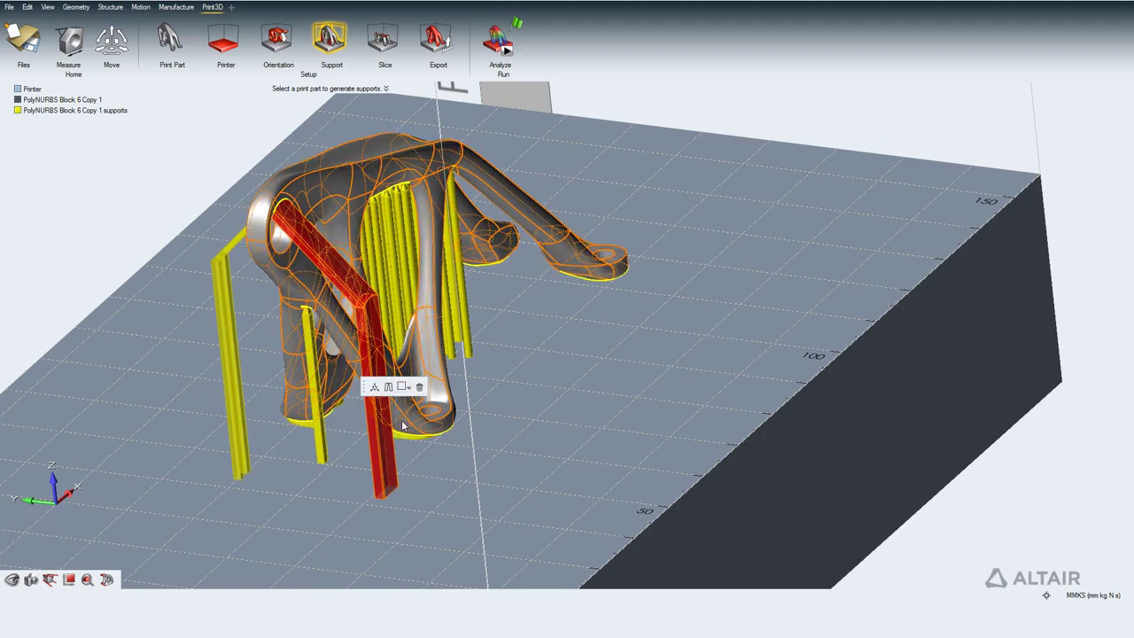
left_click(599, 416)
Convert the thick vertical support beneath the bracket's long arm to a grid support.
mouse_move(599, 417)
right_mouse_down()
mouse_move(488, 410)
mouse_move(505, 397)
right_mouse_up()
scroll(510, 395, "up", 3)
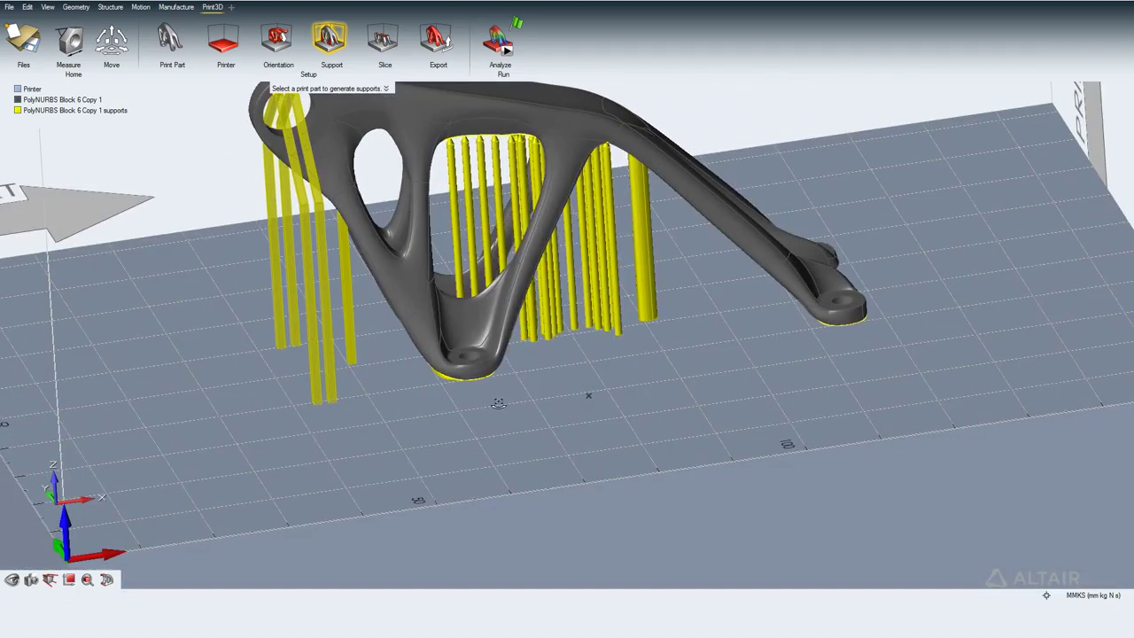
left_click(648, 242)
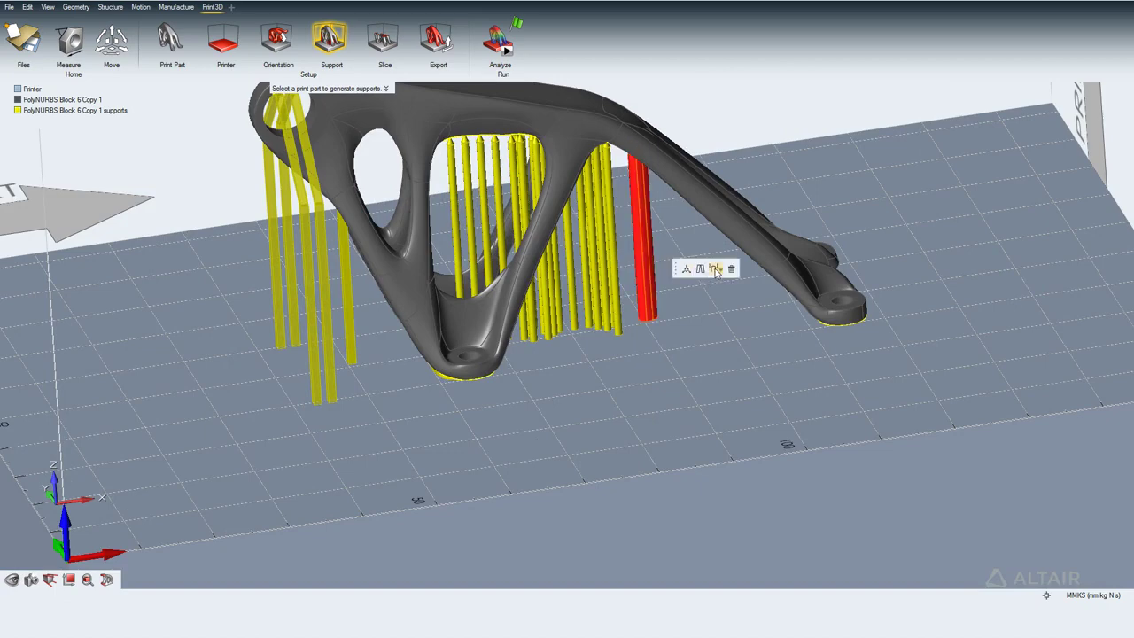
left_click(716, 271)
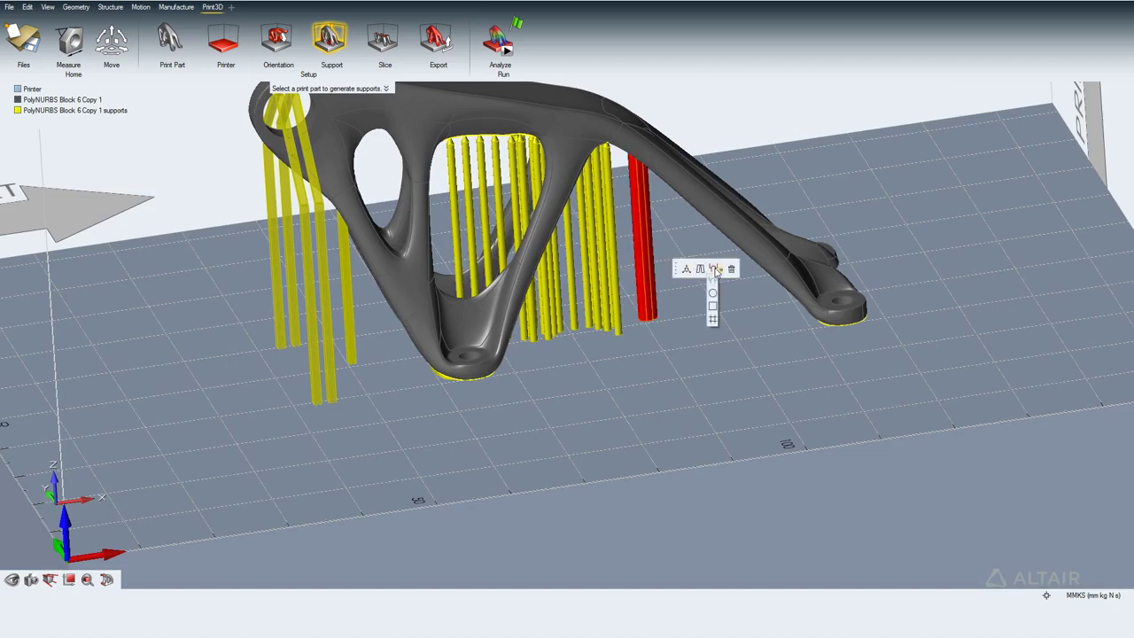
left_click(713, 320)
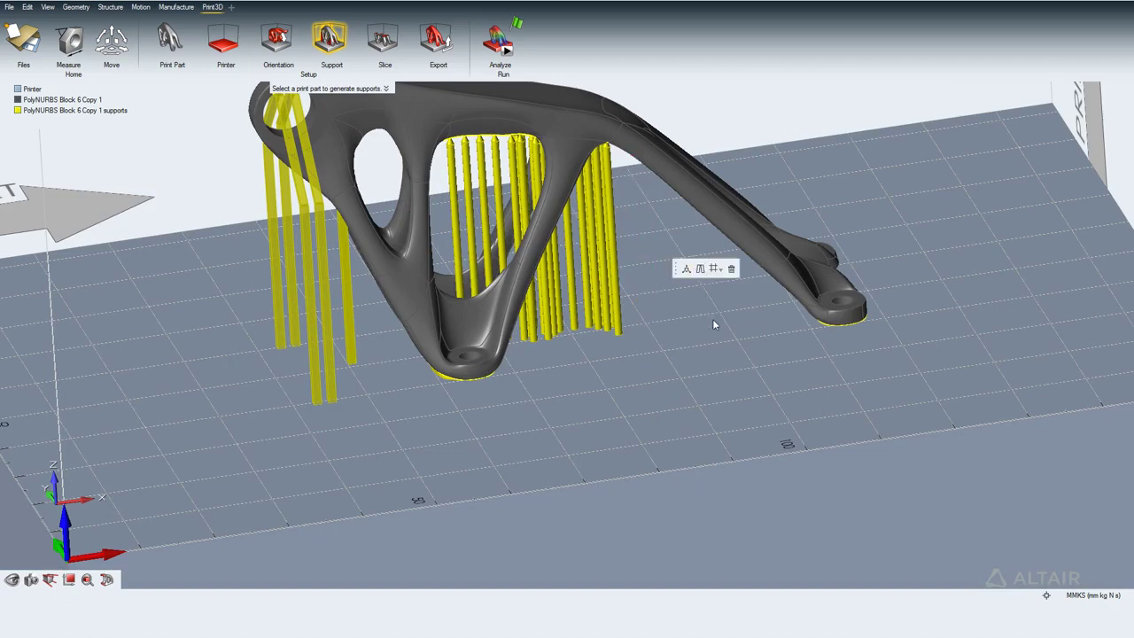
Set the grid support's spacing to 1 mm, reduce its window size slightly, and finish editing the supports.
left_click(684, 399)
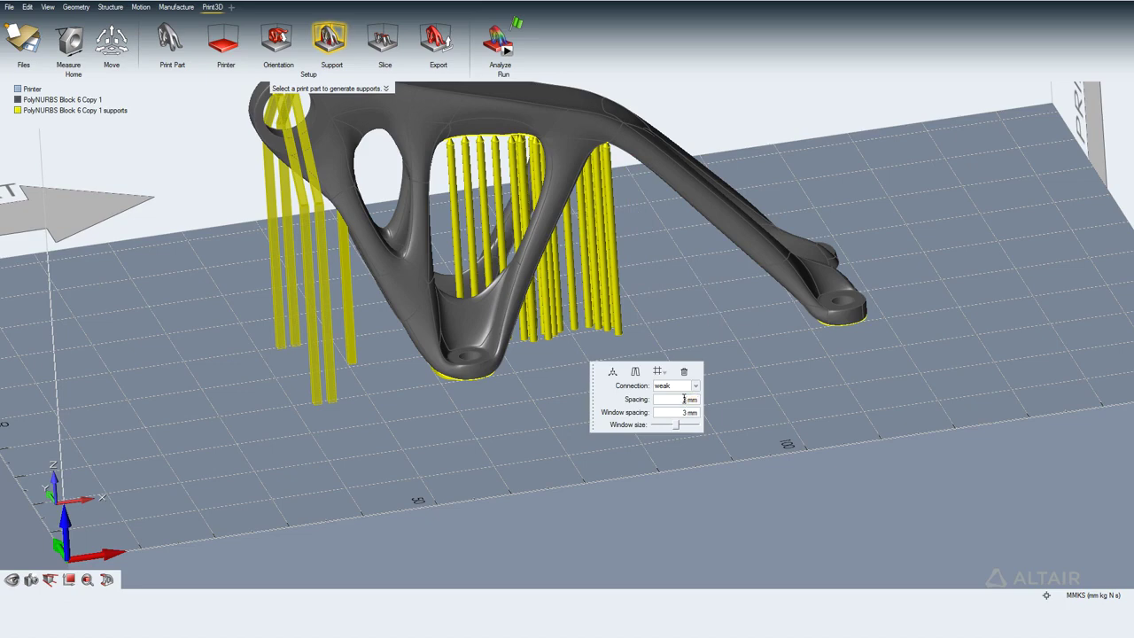
type("1")
left_click(689, 413)
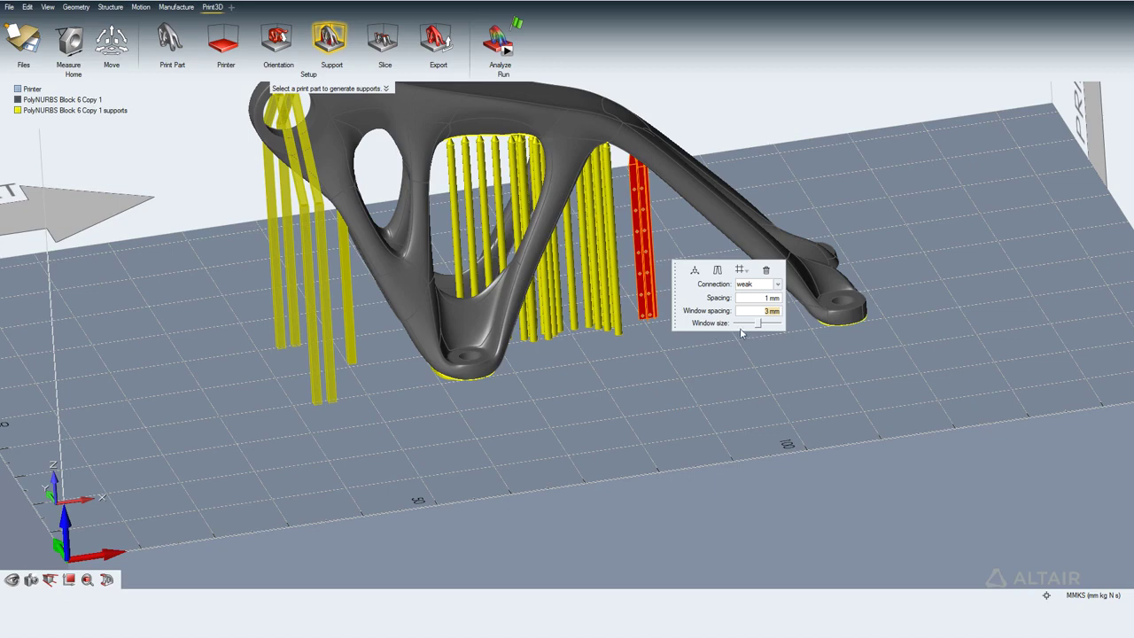
scroll(749, 328, "up", 4)
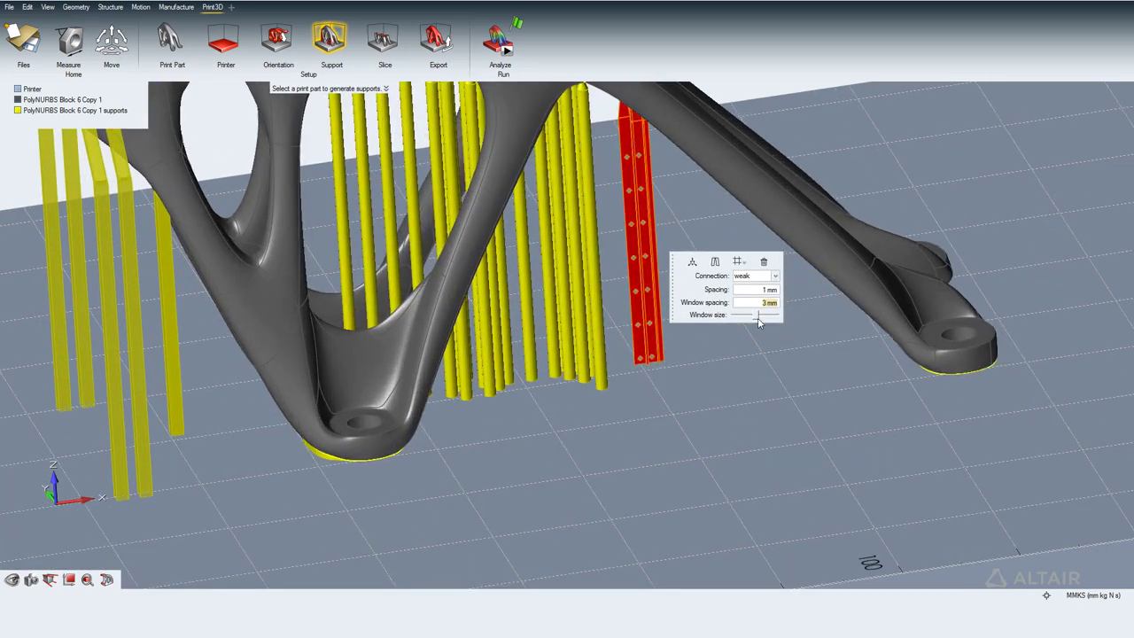
left_click_drag(756, 317, 755, 316)
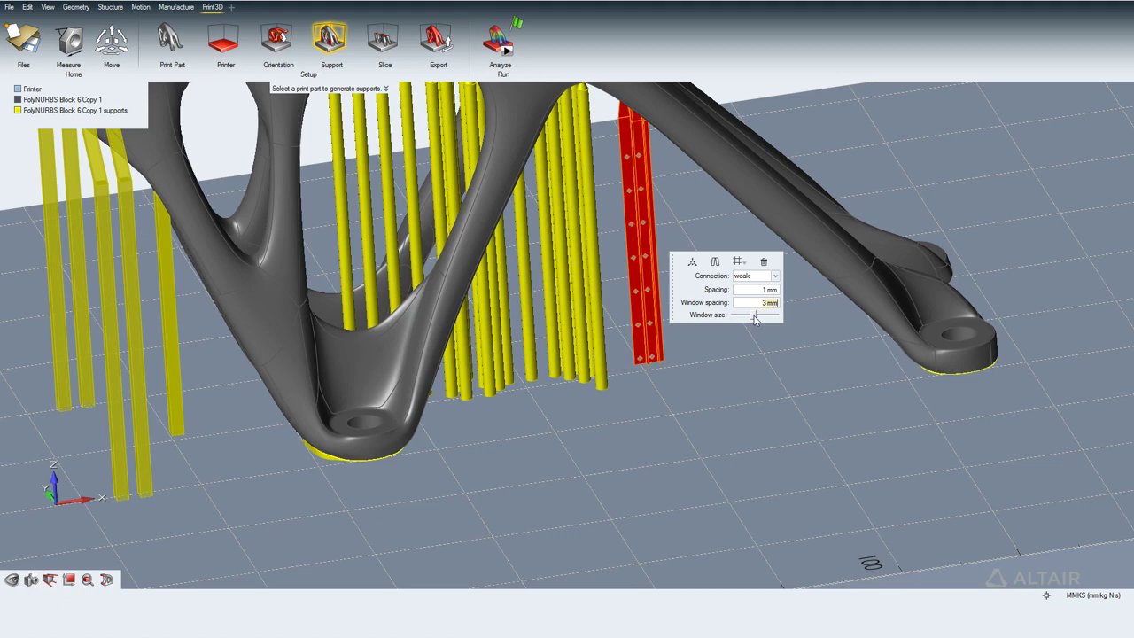
right_click(750, 404)
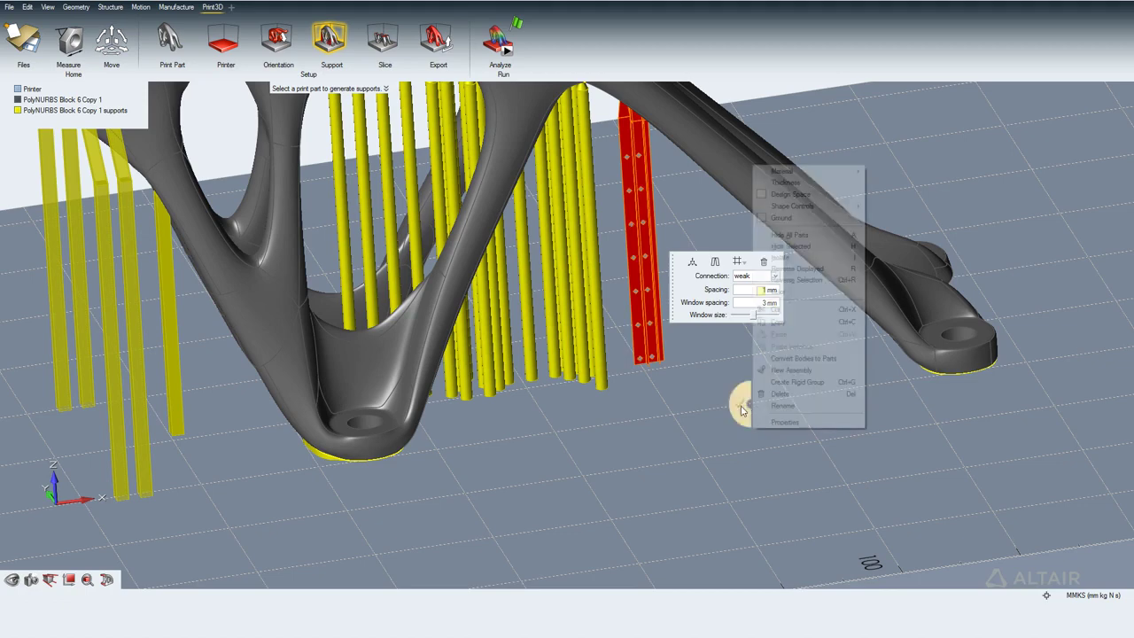
left_click(742, 401)
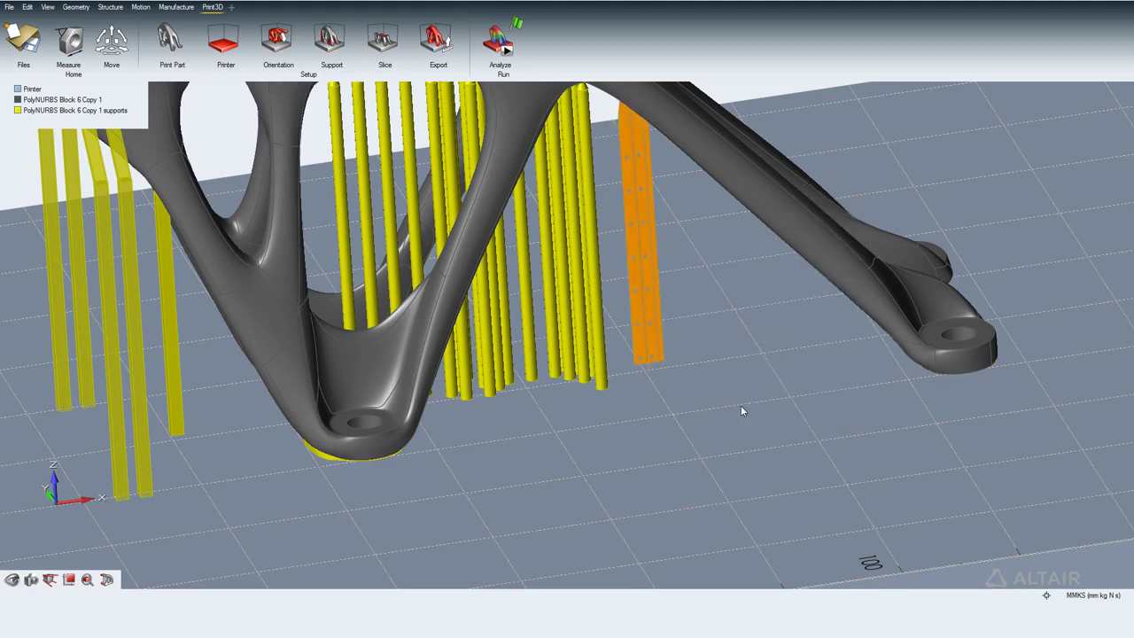
Save the model as a new Inspire file named test in the Inspire_Print3D folder.
left_click(10, 8)
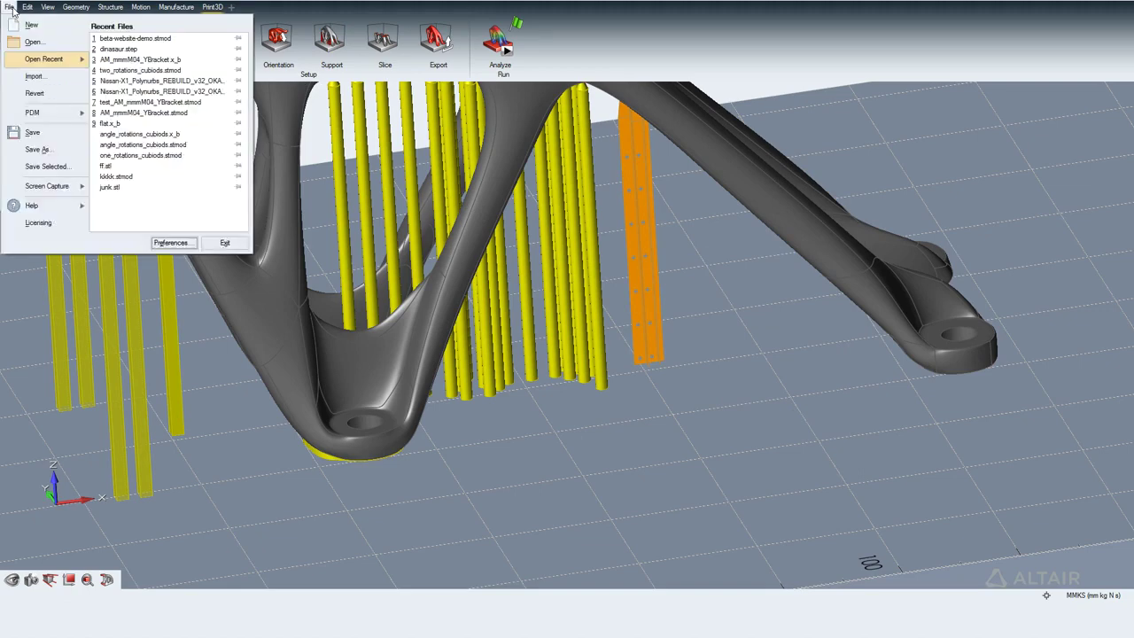
left_click(415, 64)
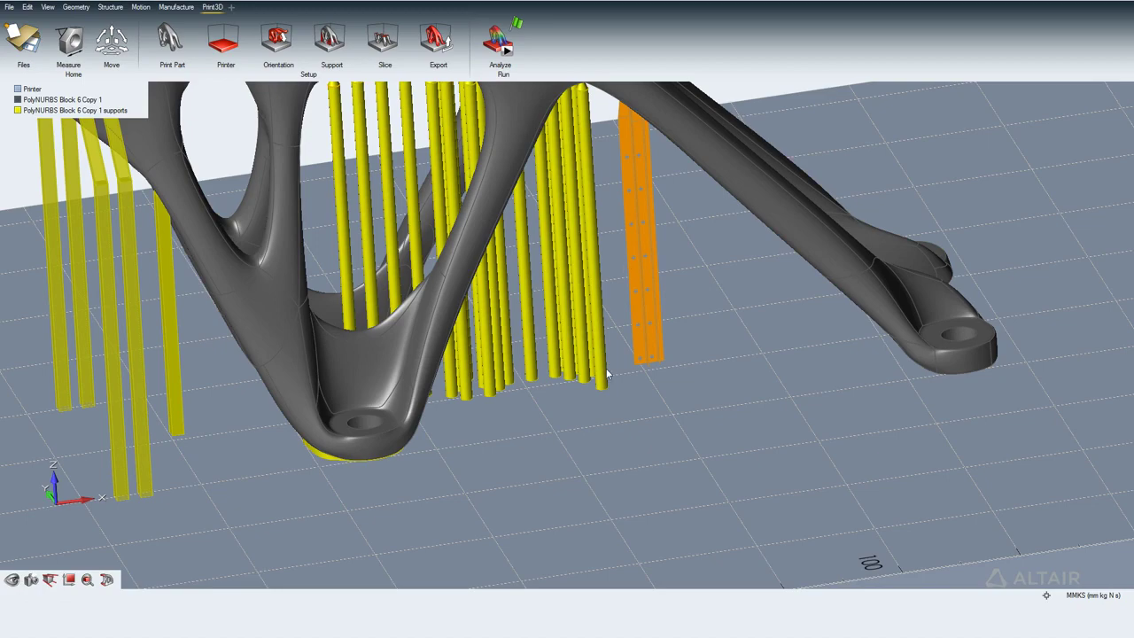
scroll(608, 376, "down", 4)
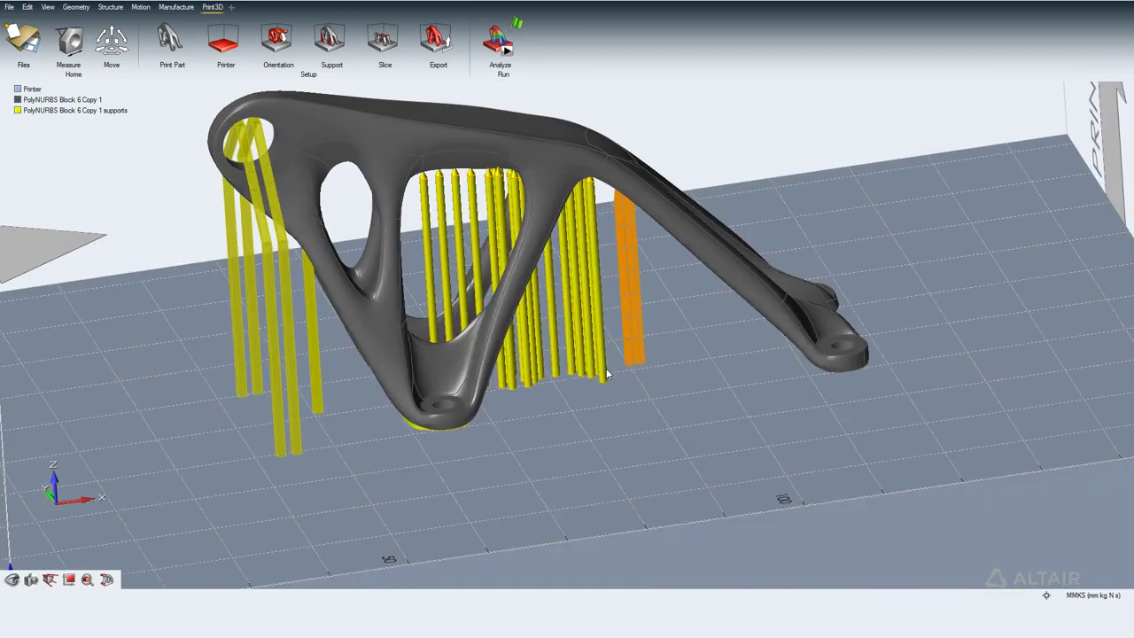
left_click(8, 7)
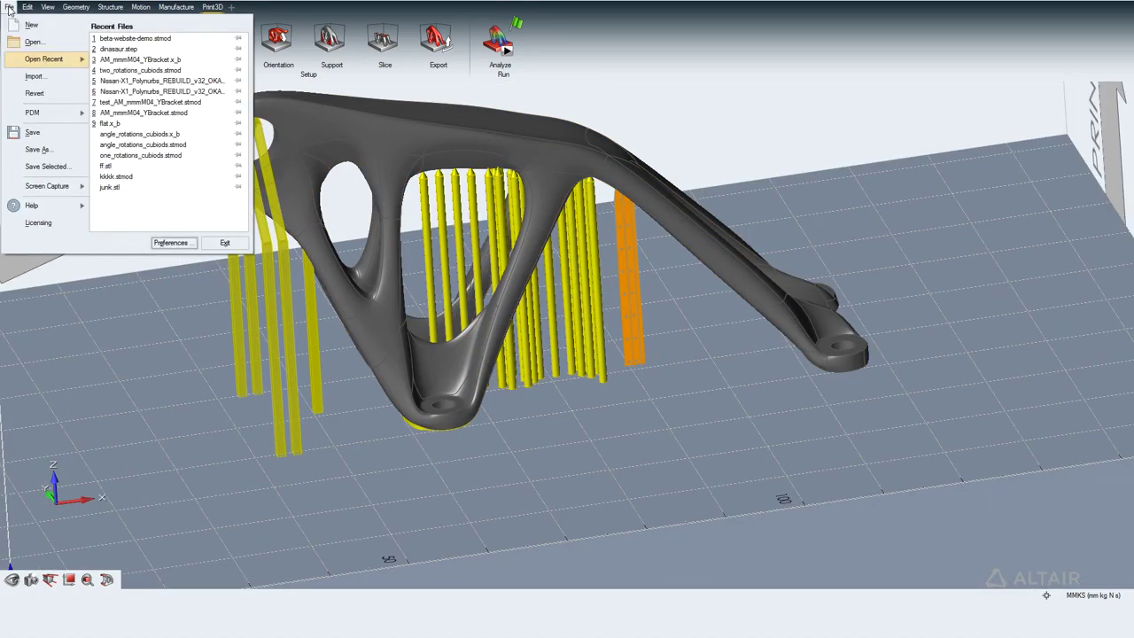
left_click(40, 150)
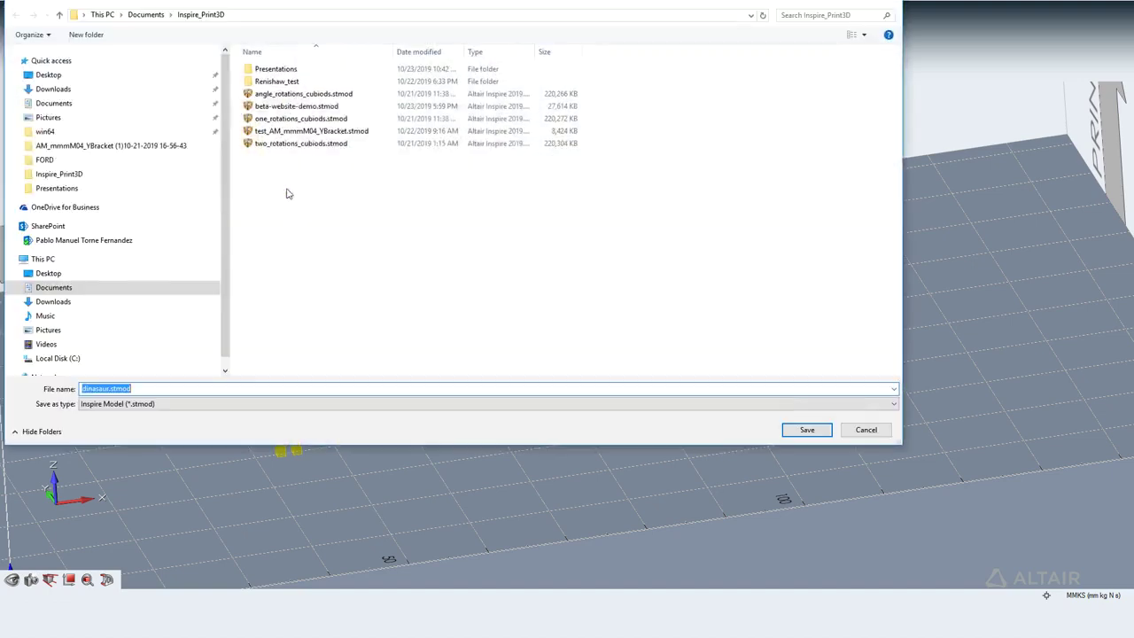
type("test")
left_click(794, 432)
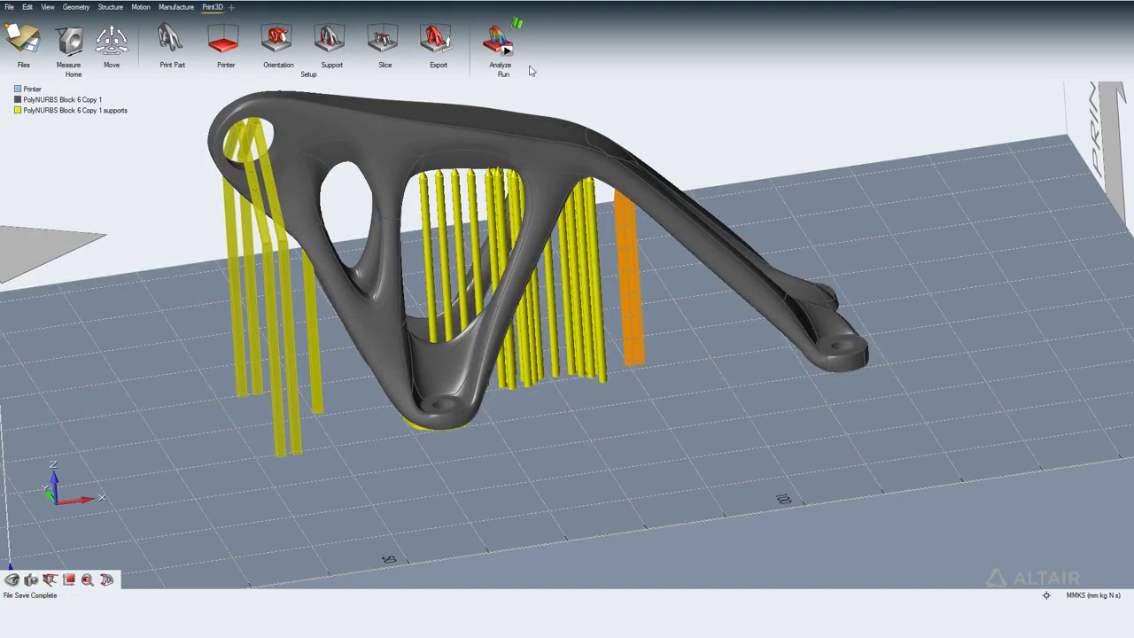
Briefly display the previous run's displacement results, start a new print simulation with the revised supports, and move the solver window aside.
left_click(521, 34)
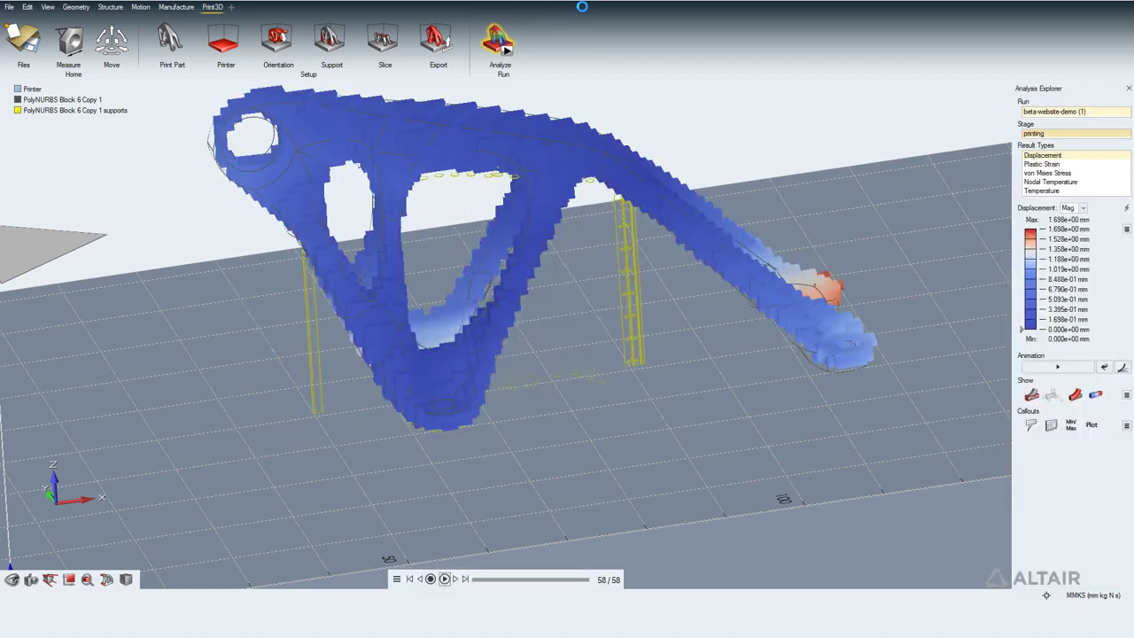
left_click(495, 39)
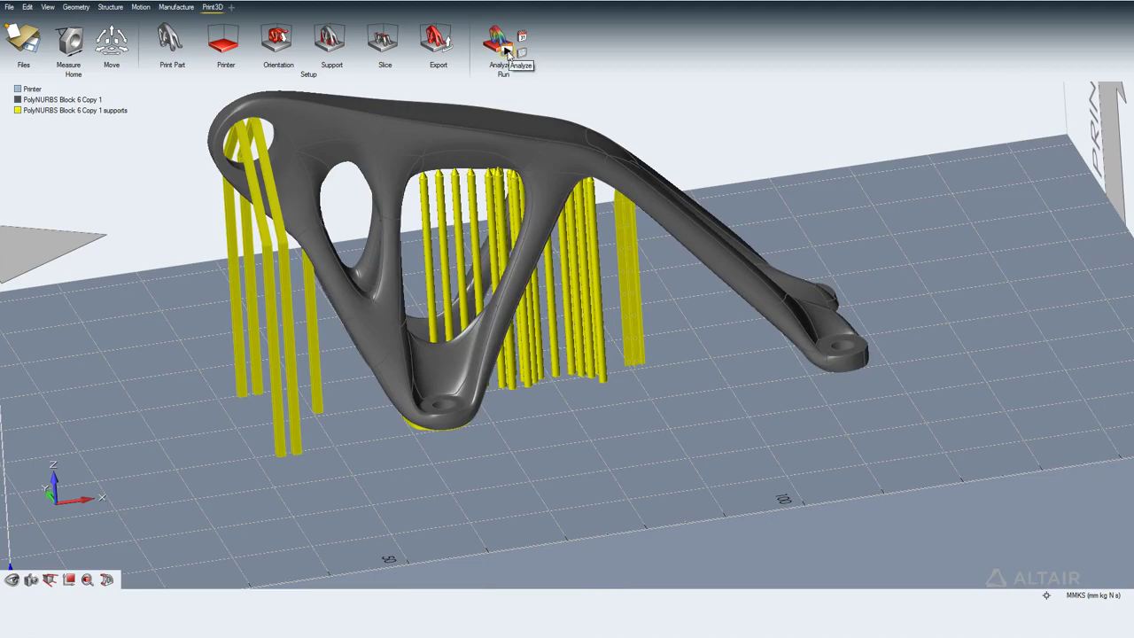
left_click(508, 53)
left_click(729, 285)
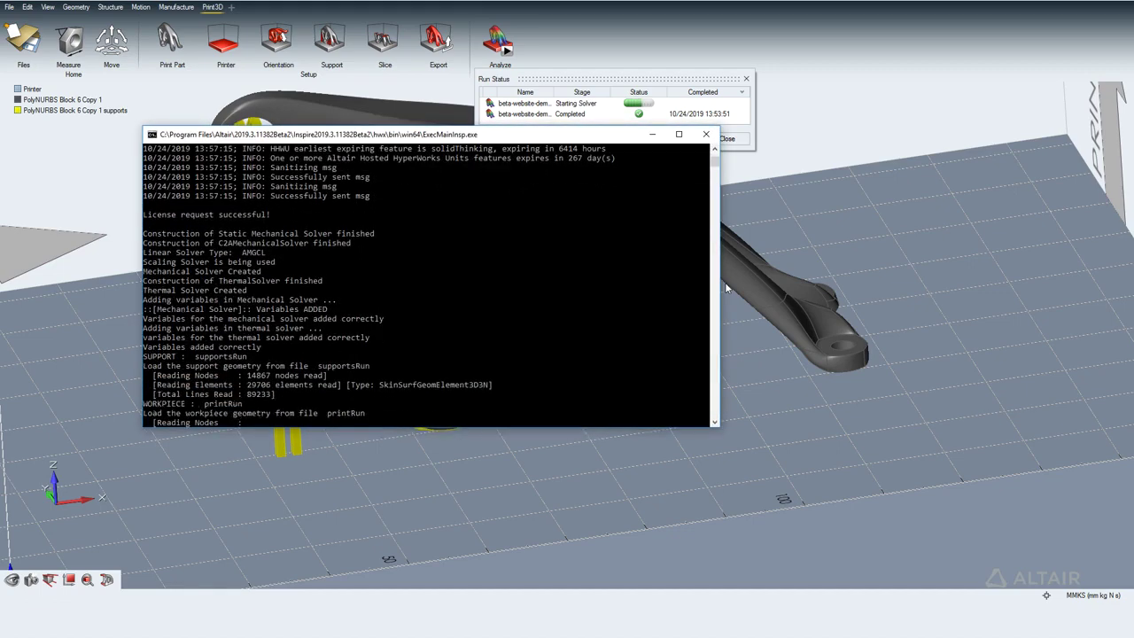
left_click_drag(536, 134, 878, 251)
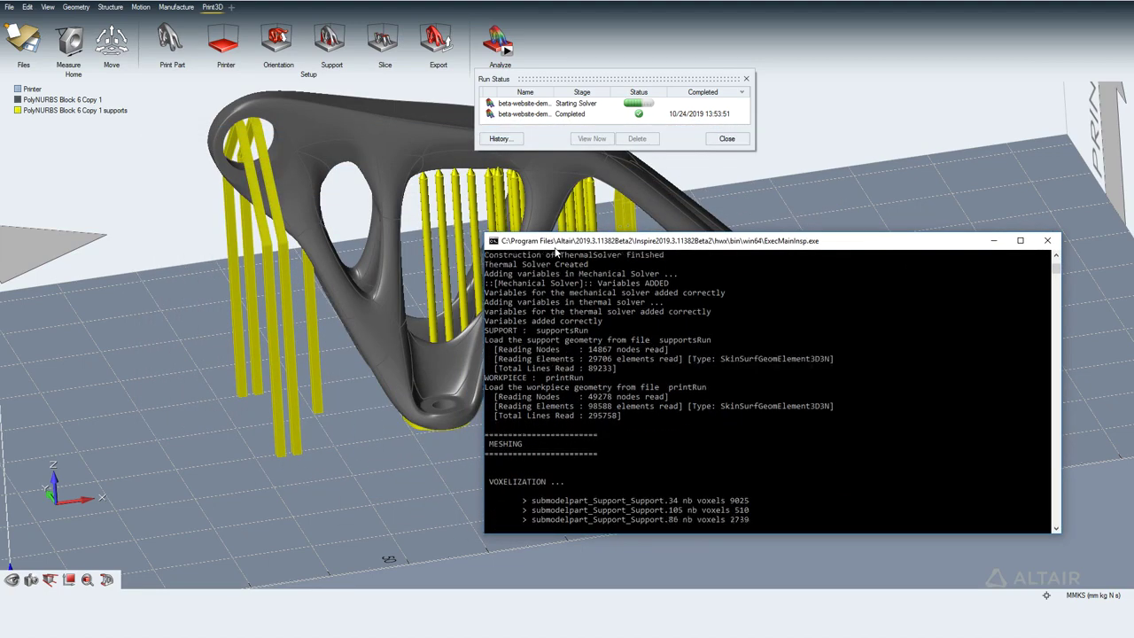